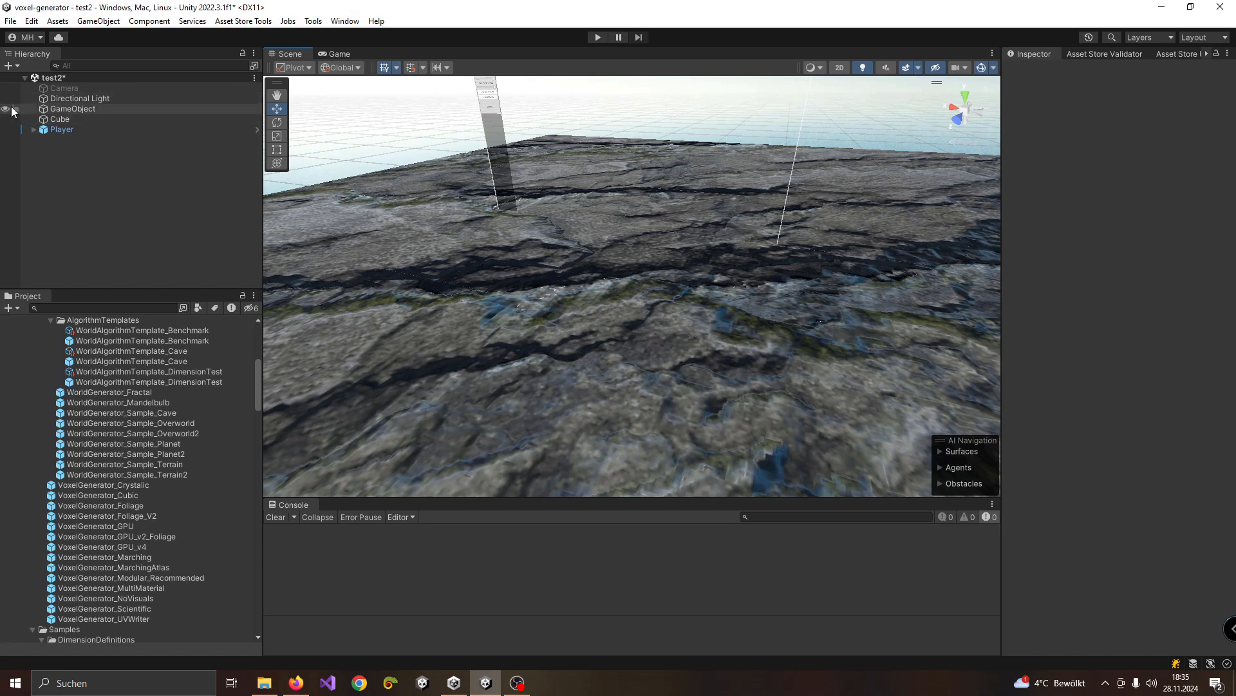
- Look through the settings of the scene's Camera, Directional Light, GameObject, Cube and Player objects
left_click(63, 130)
left_click(69, 119)
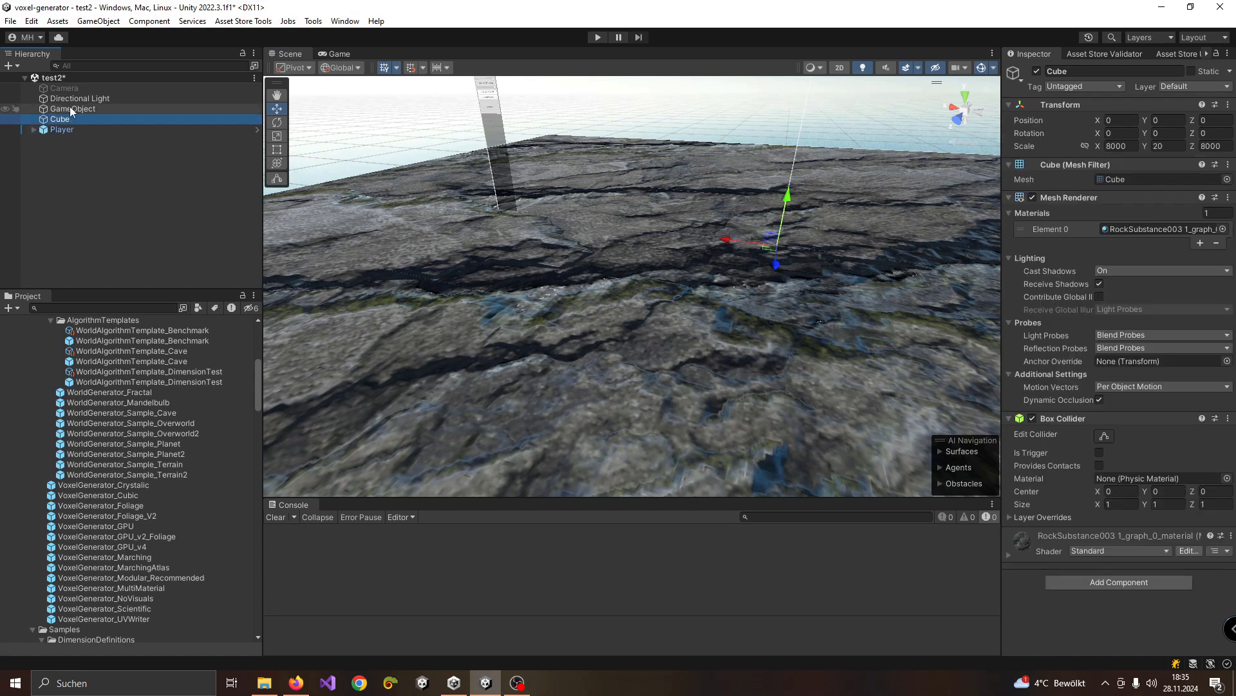
left_click(75, 109)
left_click(76, 98)
left_click(77, 119)
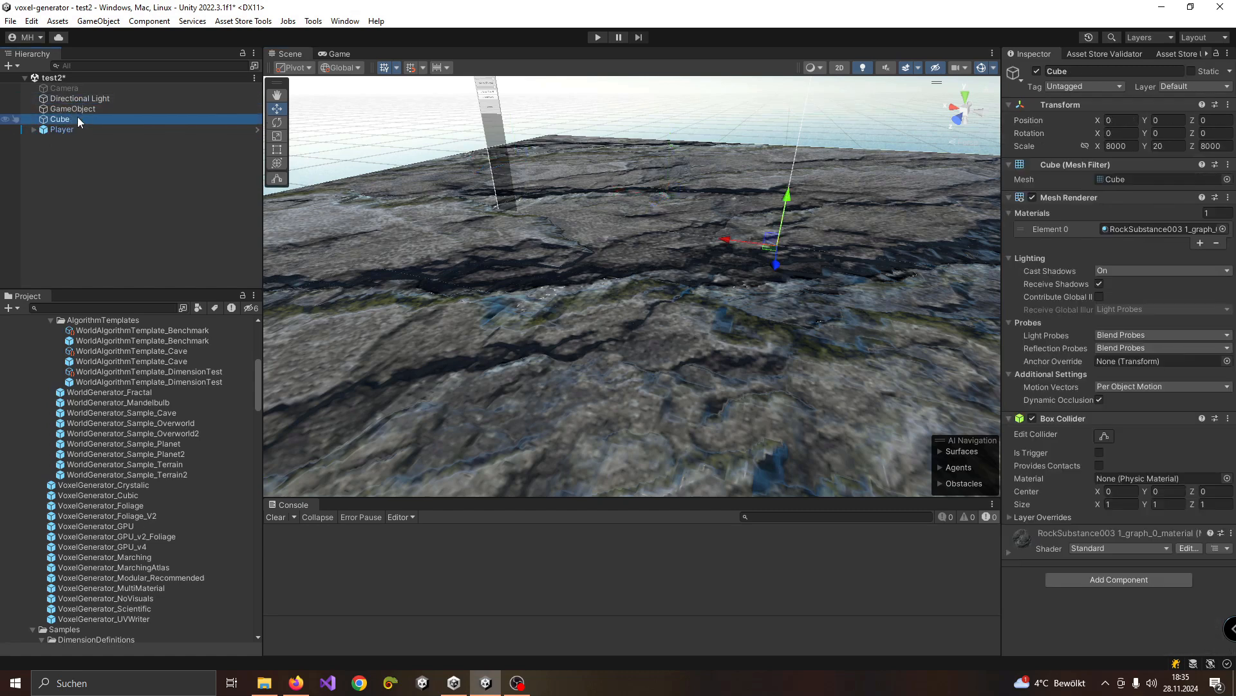
left_click(75, 108)
left_click(72, 89)
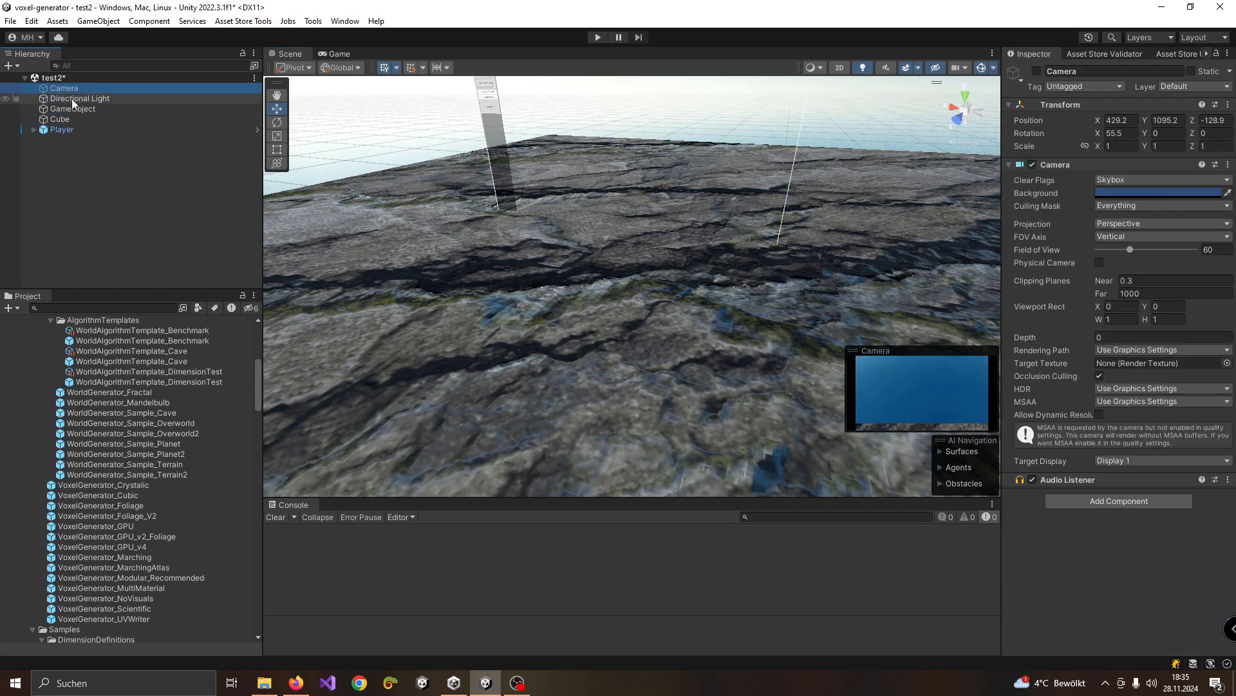
left_click(74, 98)
left_click(77, 128)
left_click(72, 100)
left_click(67, 88)
left_click(72, 108)
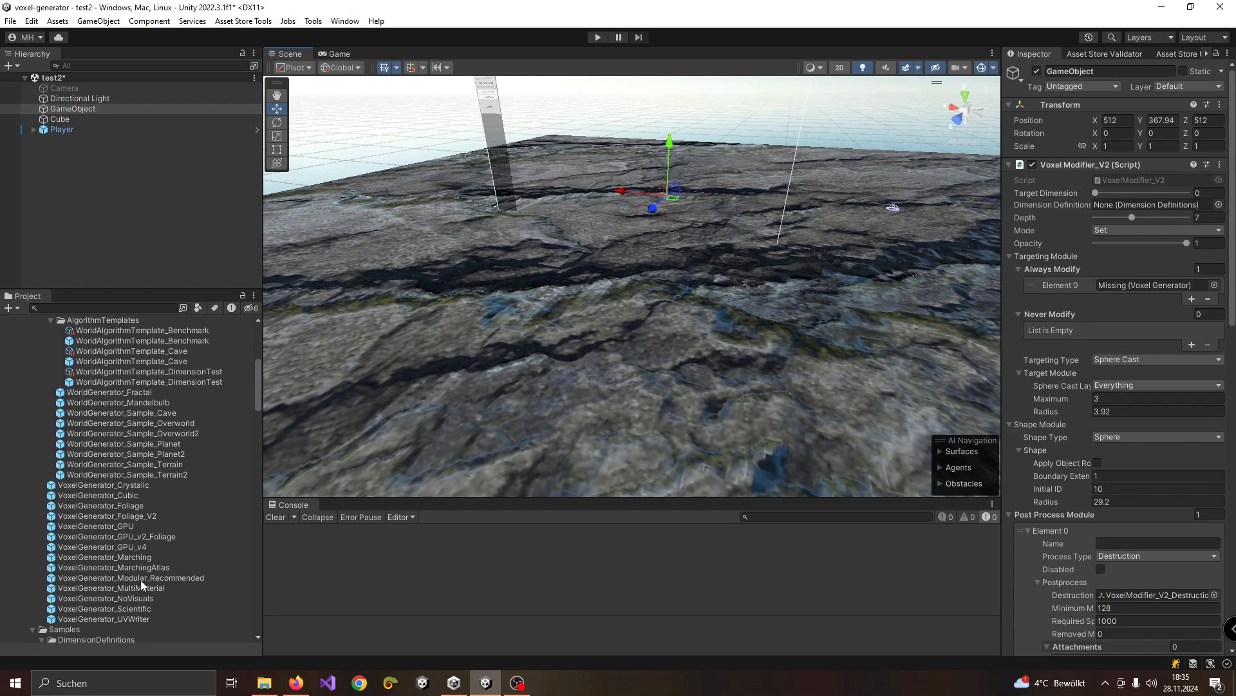
- Place the VoxelGenerator_Modular_Recommended prefab on the rock ground and generate its world
left_click_drag(134, 578, 627, 330)
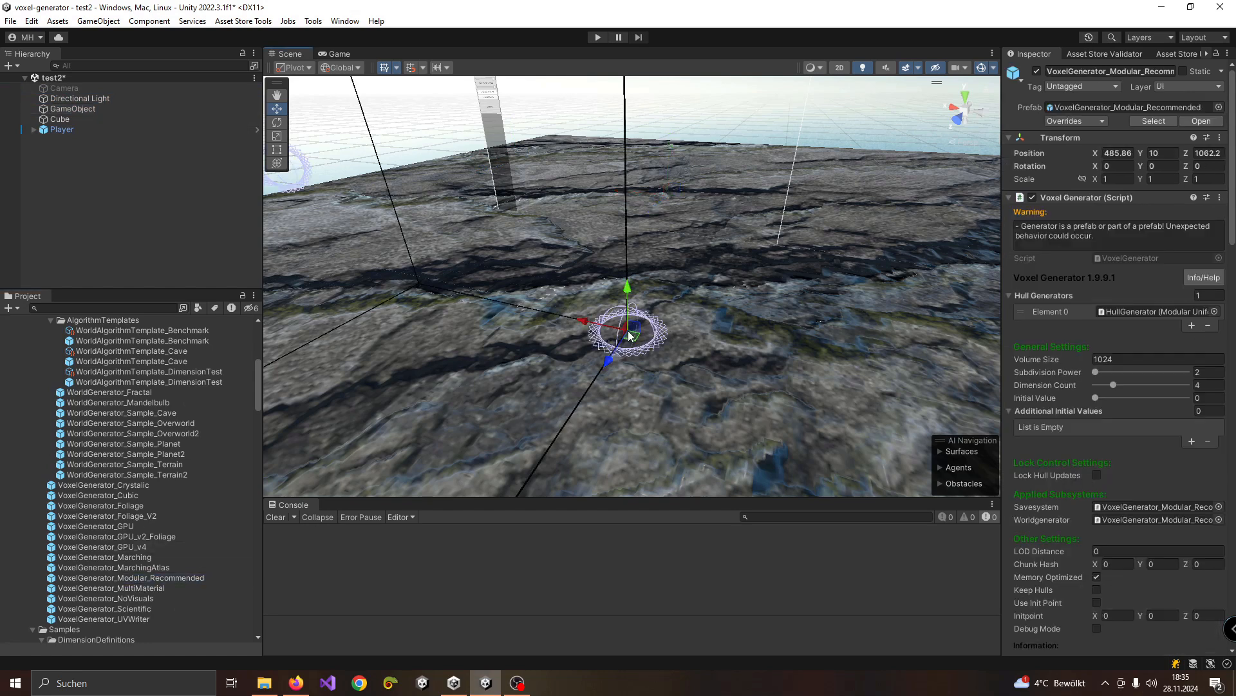
key("f")
scroll(1145, 474, "down", 10)
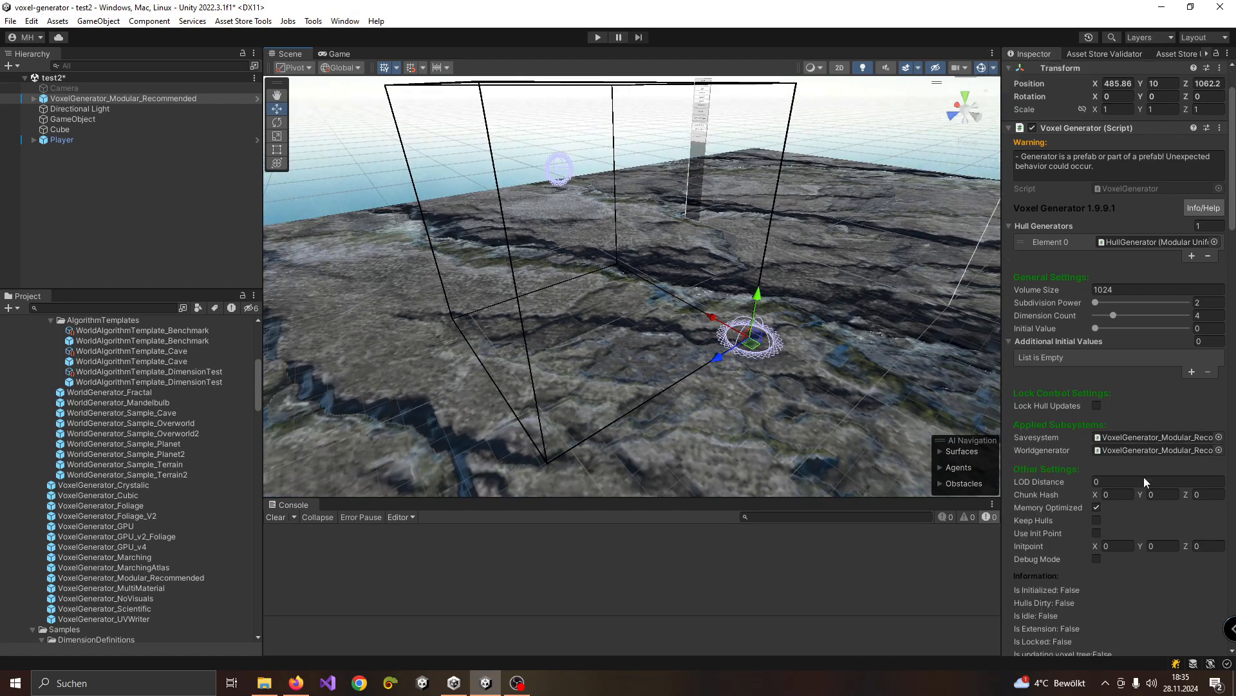
left_click(1098, 412)
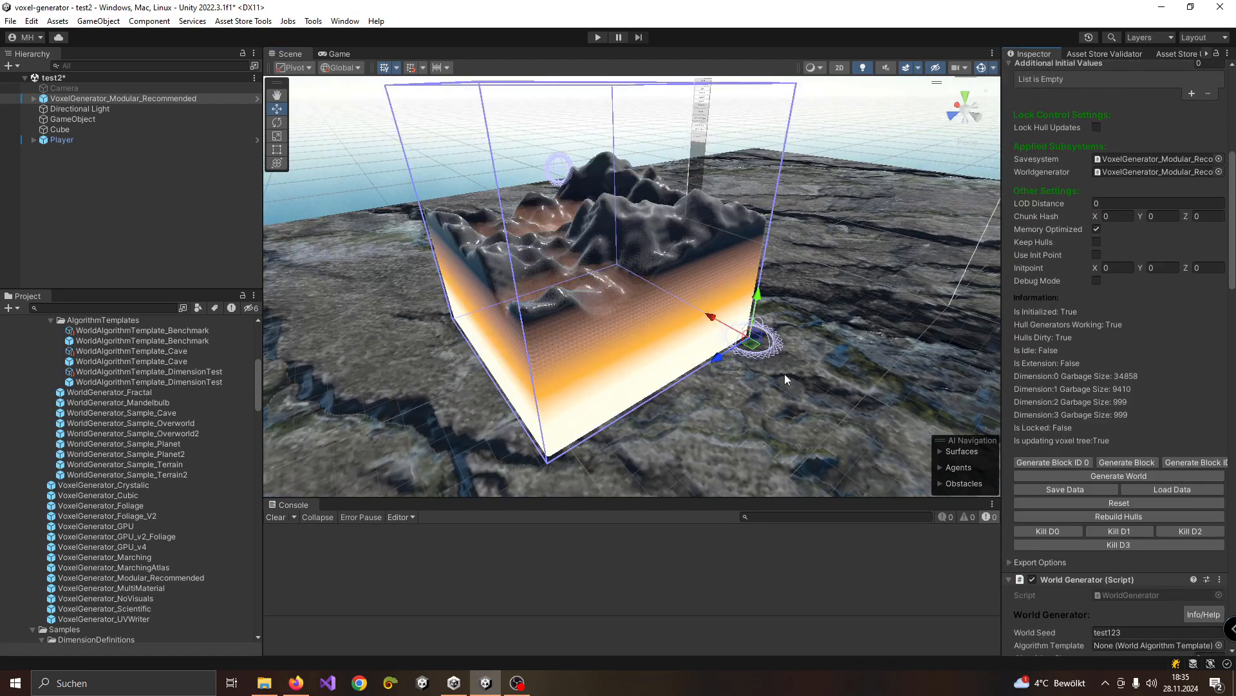
- Sculpt the lower front face of the generated terrain block with the sphere modifier
scroll(797, 379, "up", 3)
mouse_move(743, 345)
left_mouse_down("alt")
mouse_move(595, 359)
mouse_move(712, 358)
mouse_move(552, 276)
mouse_move(495, 271)
mouse_move(686, 329)
left_mouse_up("alt")
left_click(585, 368)
- Set the Voxel Modifier_V2 target dimension to 1 and paint strokes across the front face of the terrain block
scroll(1113, 407, "down", 10)
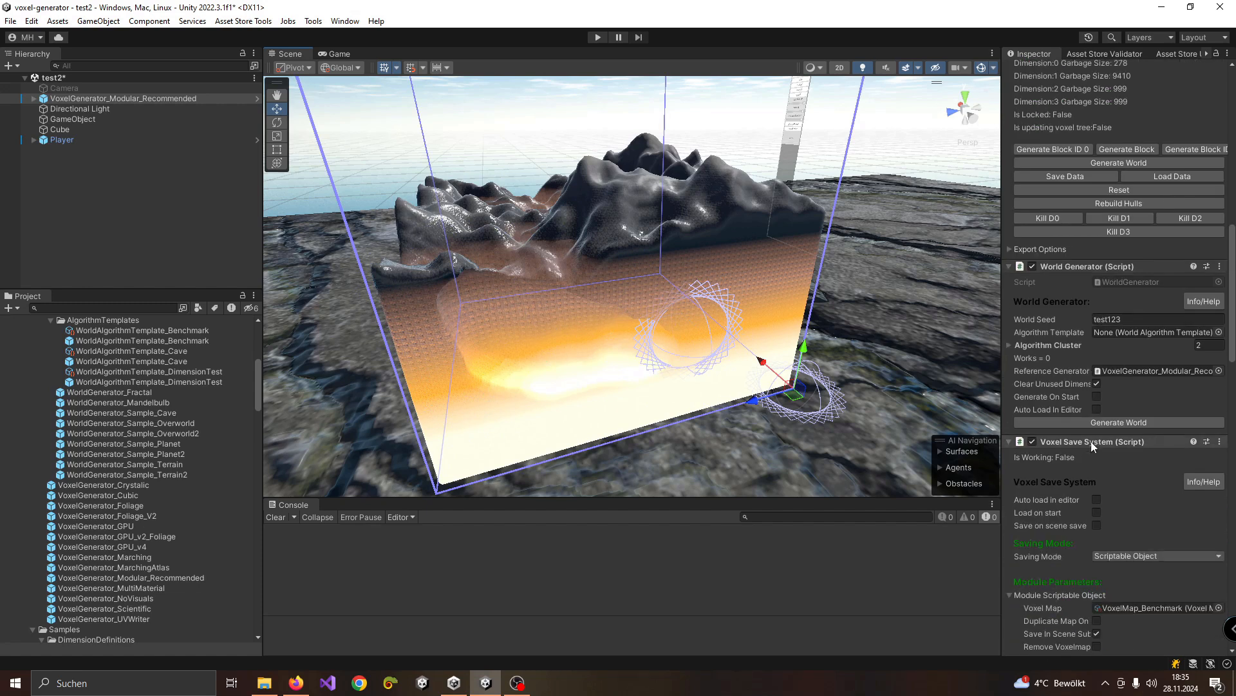
scroll(1095, 448, "down", 2)
mouse_move(1097, 361)
left_mouse_down()
mouse_move(1109, 362)
mouse_move(1098, 362)
left_mouse_up()
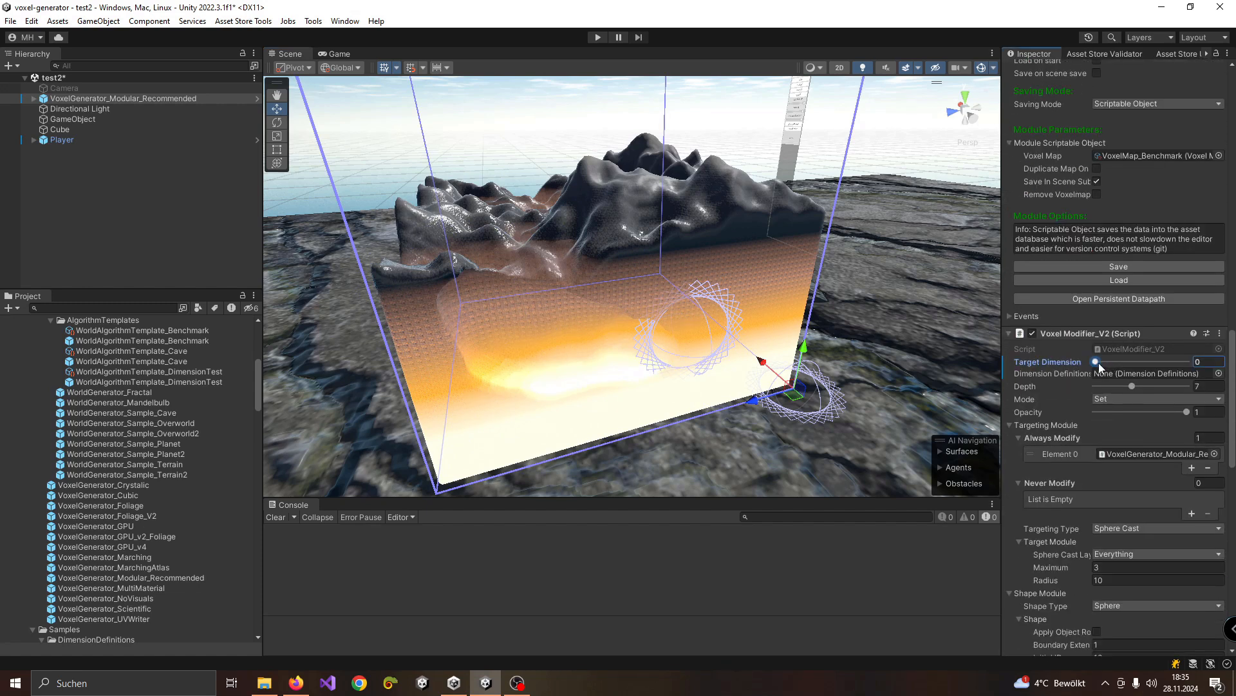
right_click_drag(769, 353, 776, 350)
mouse_move(776, 349)
left_mouse_down()
mouse_move(628, 265)
mouse_move(599, 338)
mouse_move(642, 349)
mouse_move(651, 327)
mouse_move(611, 303)
mouse_move(668, 204)
mouse_move(606, 212)
mouse_move(725, 322)
left_mouse_up()
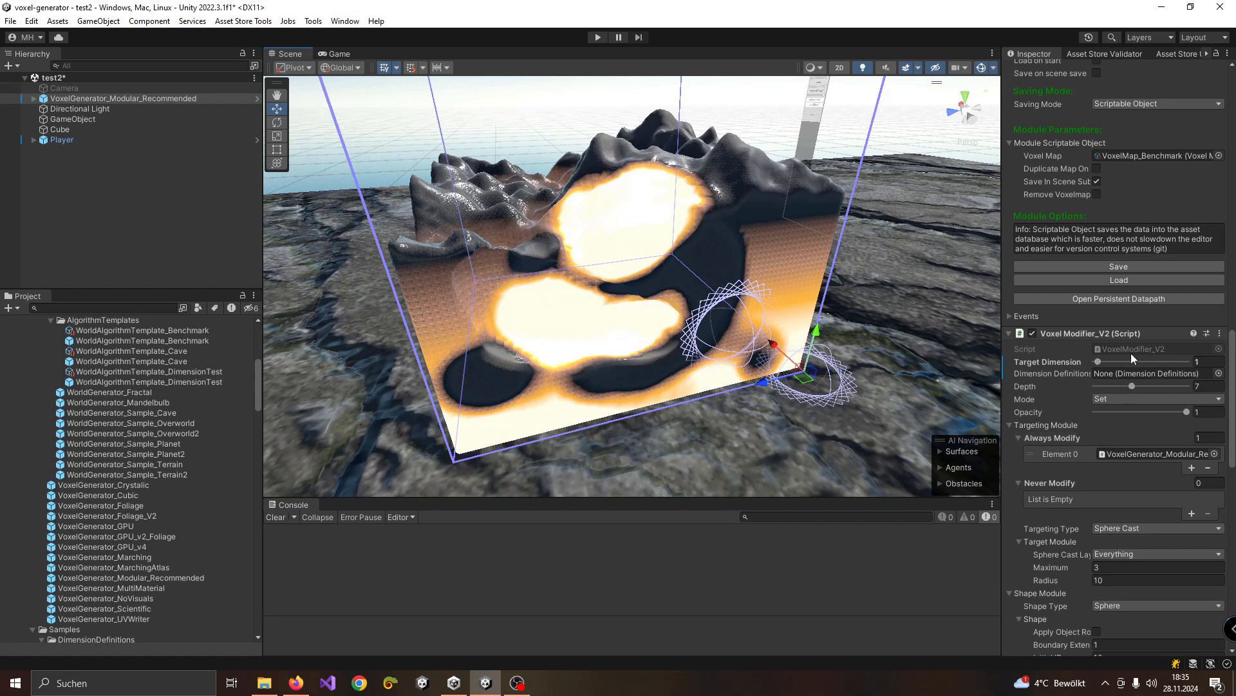
mouse_move(515, 330)
left_mouse_down()
mouse_move(425, 392)
mouse_move(547, 372)
mouse_move(658, 275)
mouse_move(651, 284)
left_mouse_up()
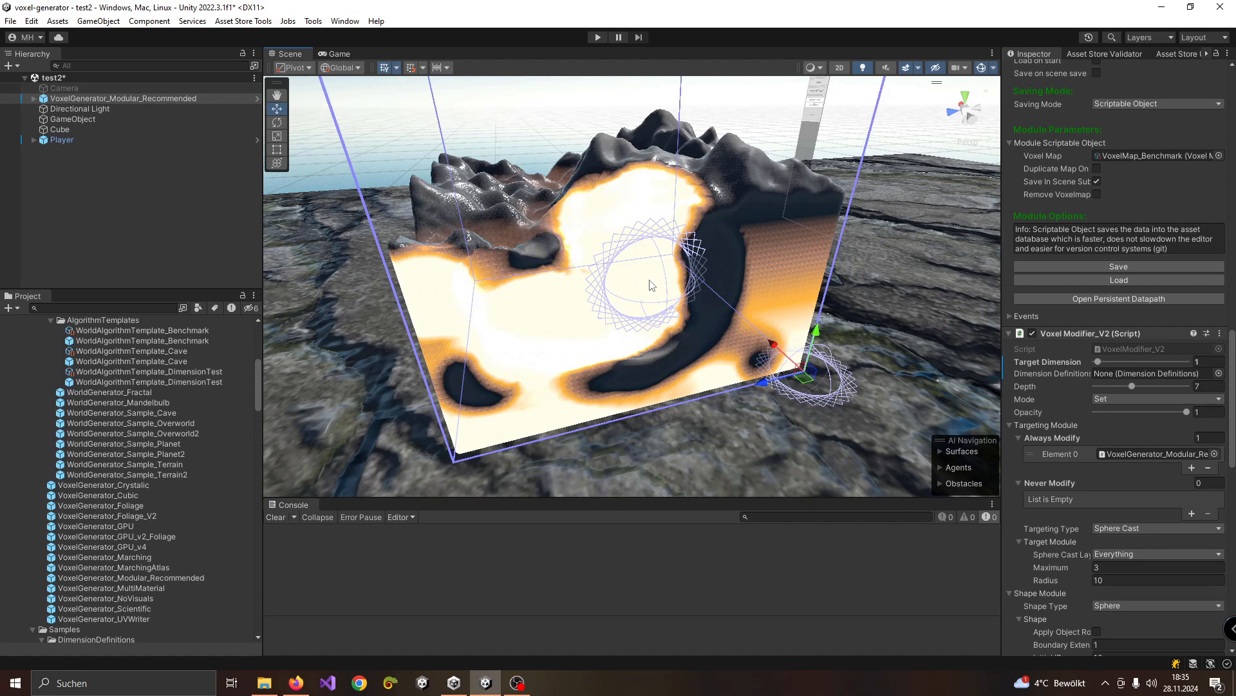
- Paint dimension 1 patches across the upper and middle part of the terrain block's adjacent side
left_click_drag(652, 285, 467, 298, "alt")
mouse_move(595, 315)
left_mouse_down("alt")
mouse_move(588, 351)
mouse_move(601, 323)
mouse_move(647, 337)
left_mouse_up("alt")
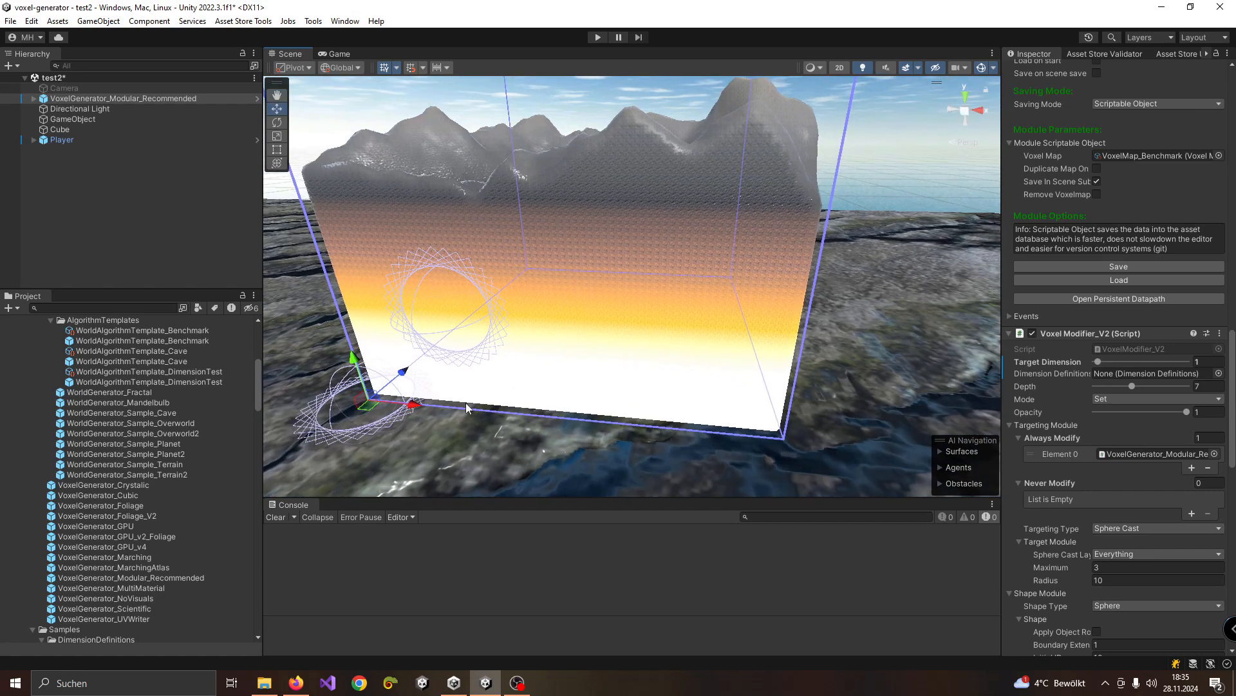
left_click_drag(589, 404, 644, 296, "alt")
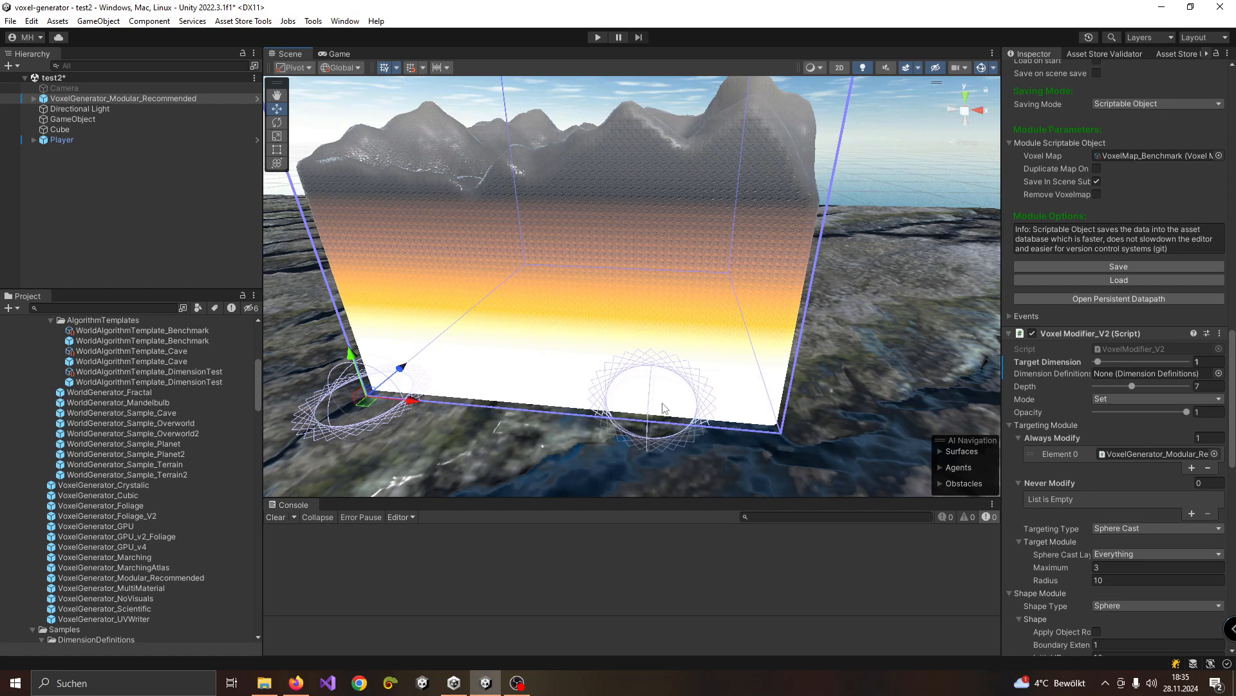
left_click(697, 211)
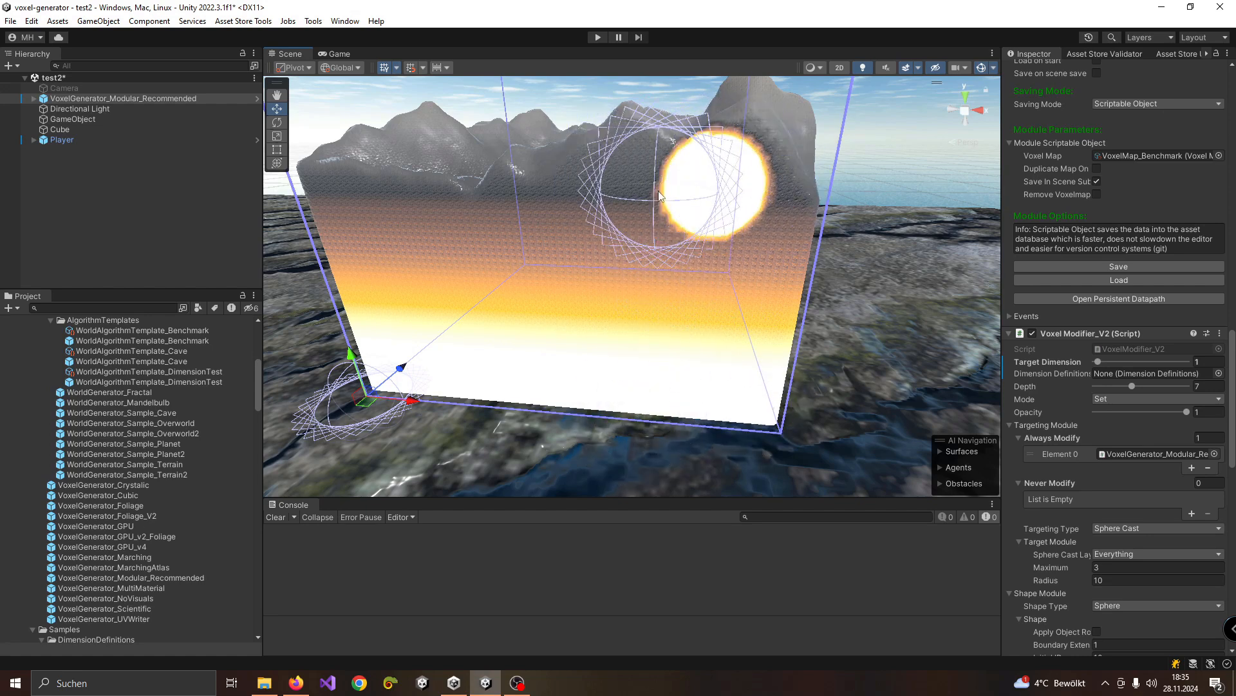
left_click(611, 197)
mouse_move(452, 230)
left_mouse_down()
mouse_move(553, 218)
mouse_move(602, 194)
mouse_move(613, 205)
mouse_move(708, 192)
mouse_move(419, 222)
mouse_move(364, 248)
mouse_move(767, 212)
mouse_move(750, 258)
mouse_move(648, 346)
mouse_move(634, 264)
mouse_move(512, 193)
mouse_move(515, 206)
mouse_move(880, 272)
left_mouse_up()
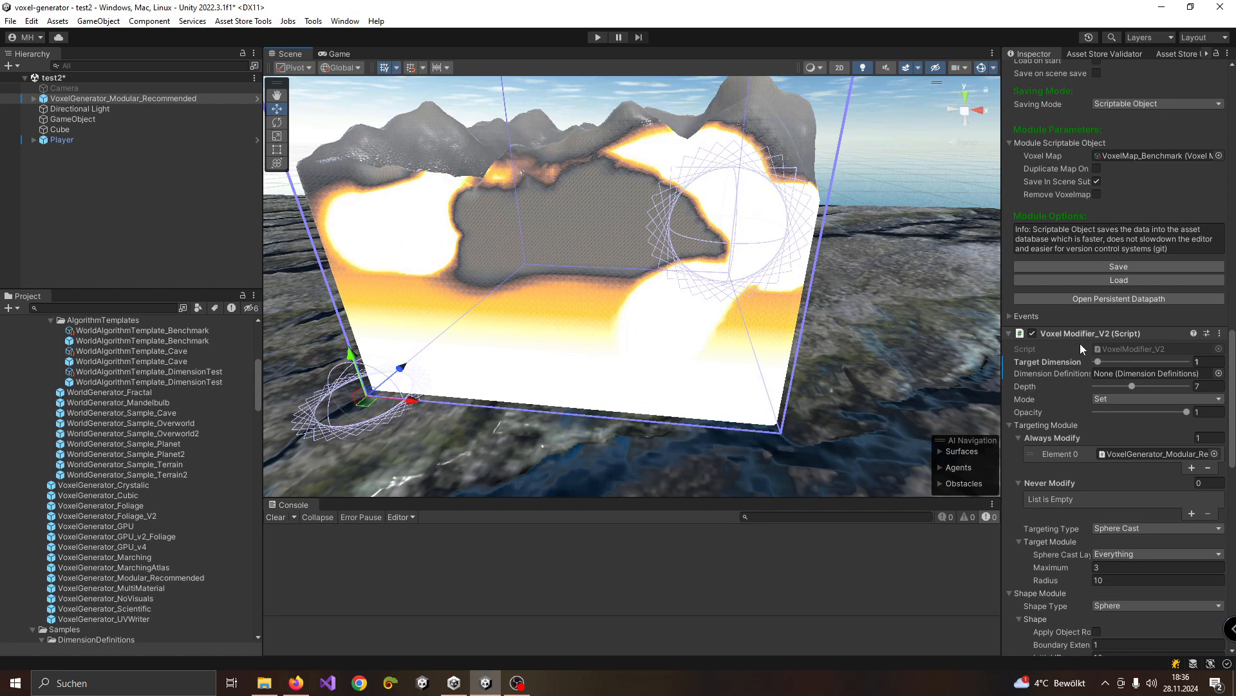
- Assign DensityUV3 as the Dimension Definitions of the Voxel Modifier_V2
scroll(1081, 345, "down", 1)
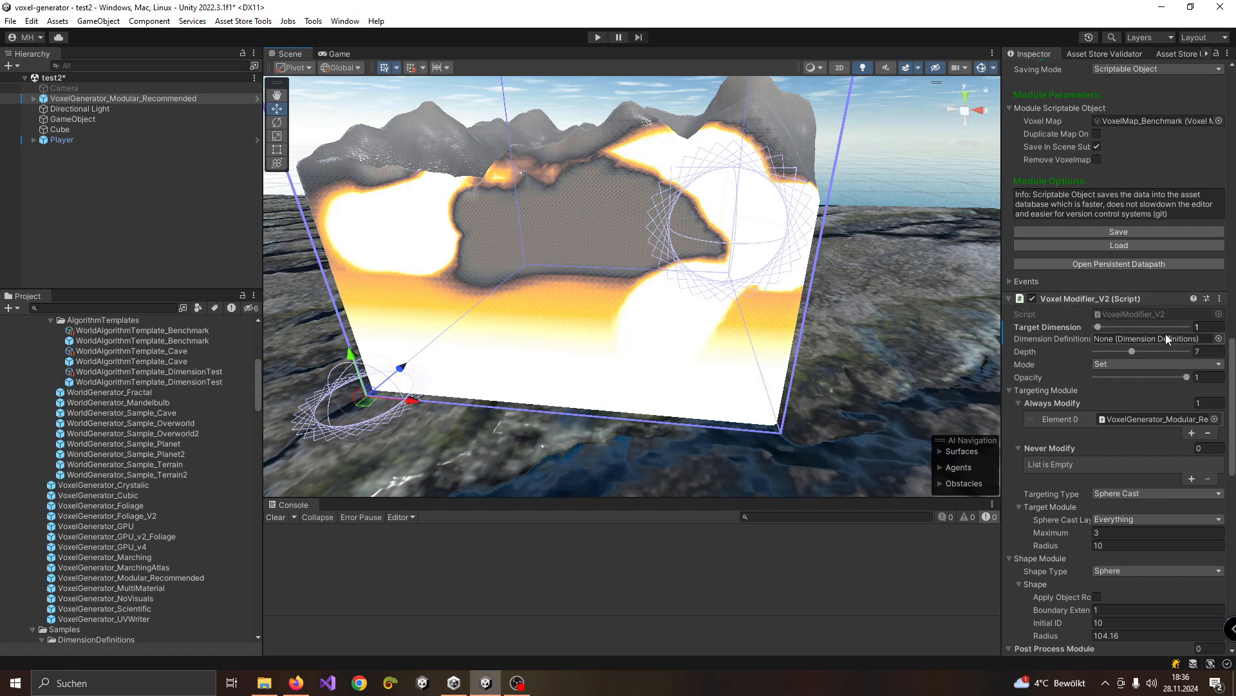
left_click_drag(1002, 348, 905, 354)
left_click(1218, 319)
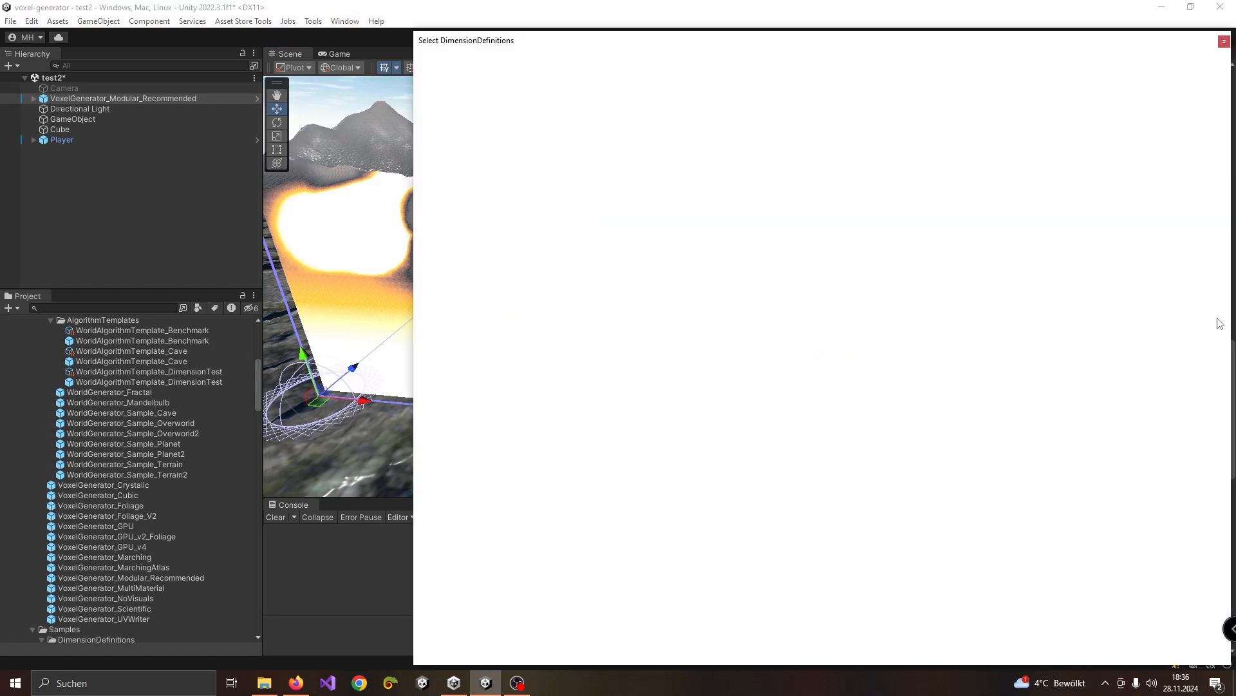
left_click_drag(1192, 71, 1156, 72)
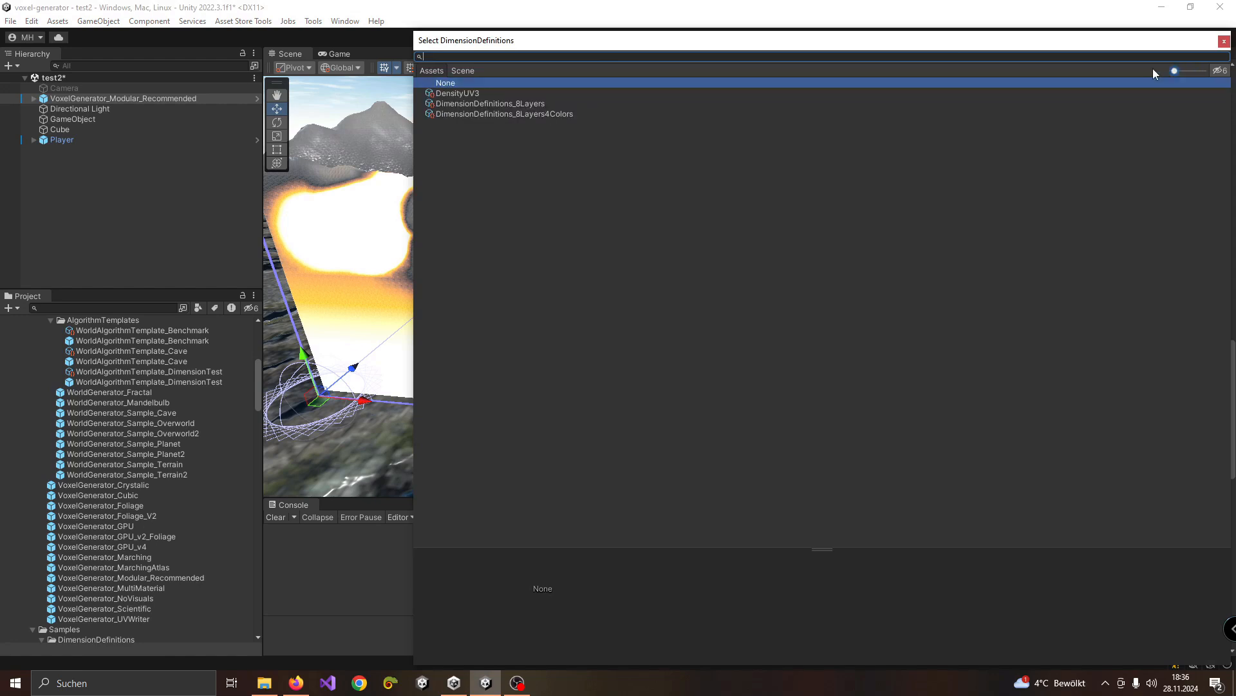
double_click(491, 80)
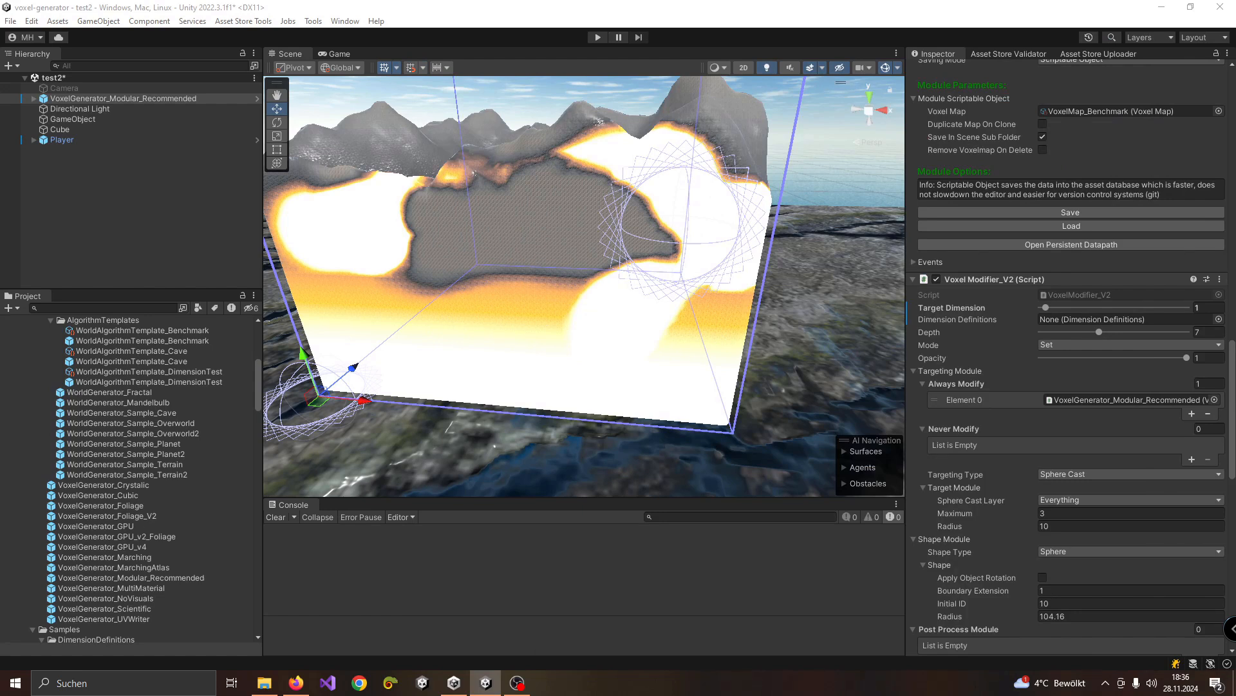
left_click(1218, 319)
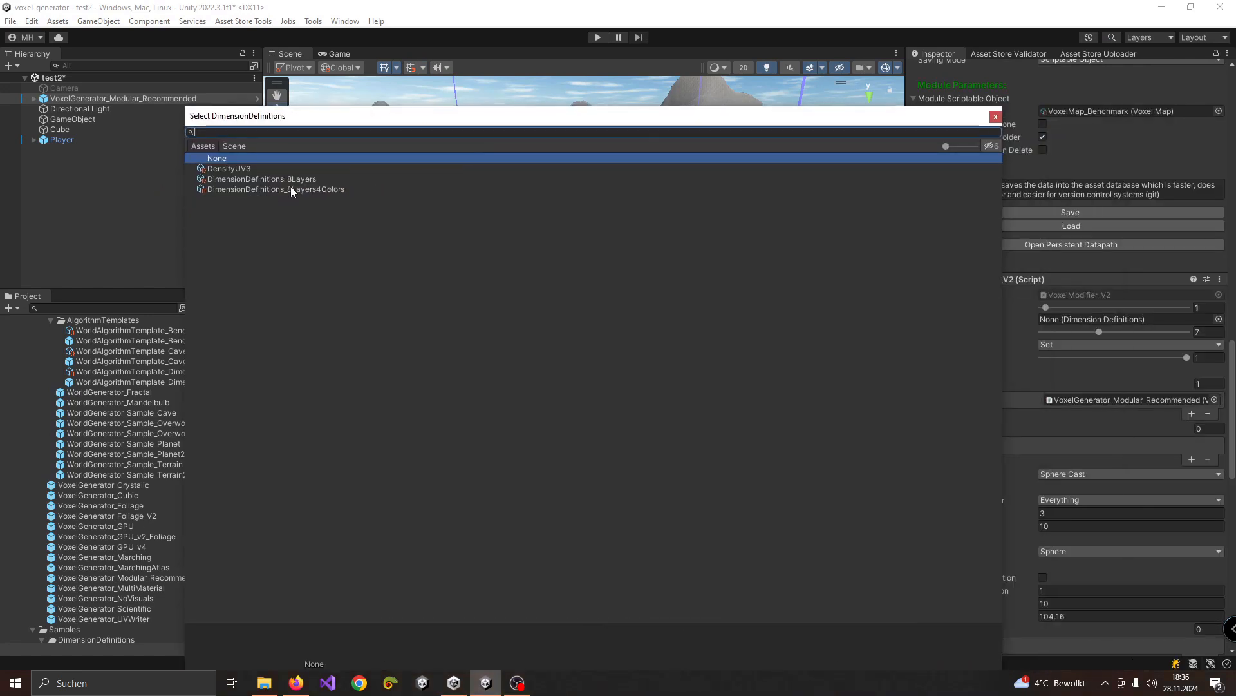
left_click(235, 169)
double_click(237, 174)
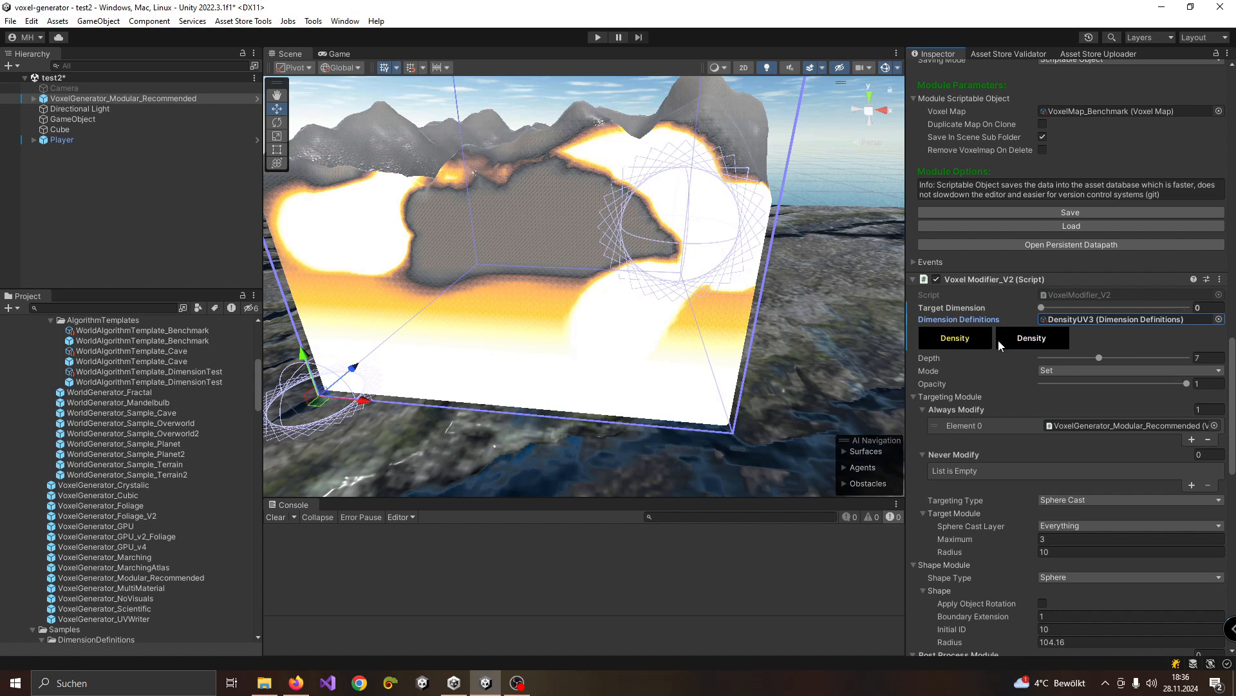
- Switch the target between the two Density dimensions, then paint the block's side below the dark hollow
right_click(581, 308)
left_click(948, 341)
left_click(1034, 342)
left_click(960, 334)
right_click_drag(700, 295, 689, 304)
mouse_move(561, 302)
left_mouse_down()
mouse_move(596, 264)
mouse_move(450, 195)
mouse_move(548, 187)
mouse_move(515, 232)
mouse_move(484, 233)
mouse_move(593, 207)
mouse_move(605, 219)
left_mouse_up()
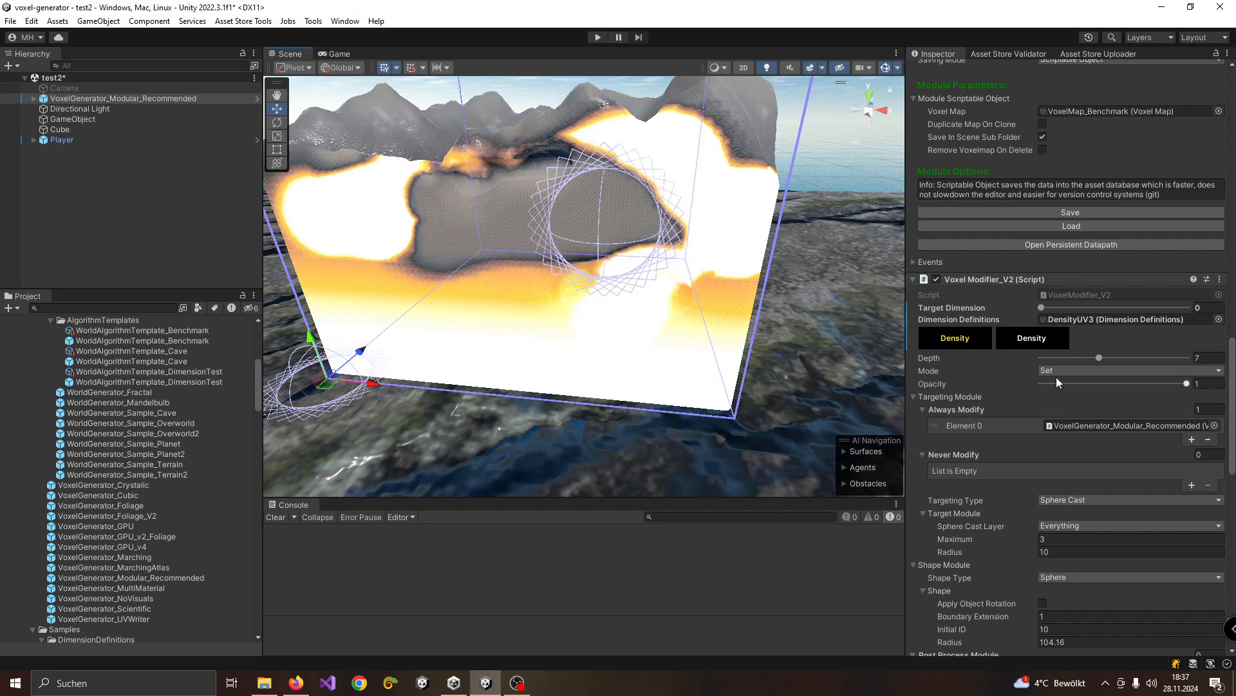
- Open the assigned DensityUV3 asset and examine the name, texture and prefab fields of both Density entries
left_click(1072, 319)
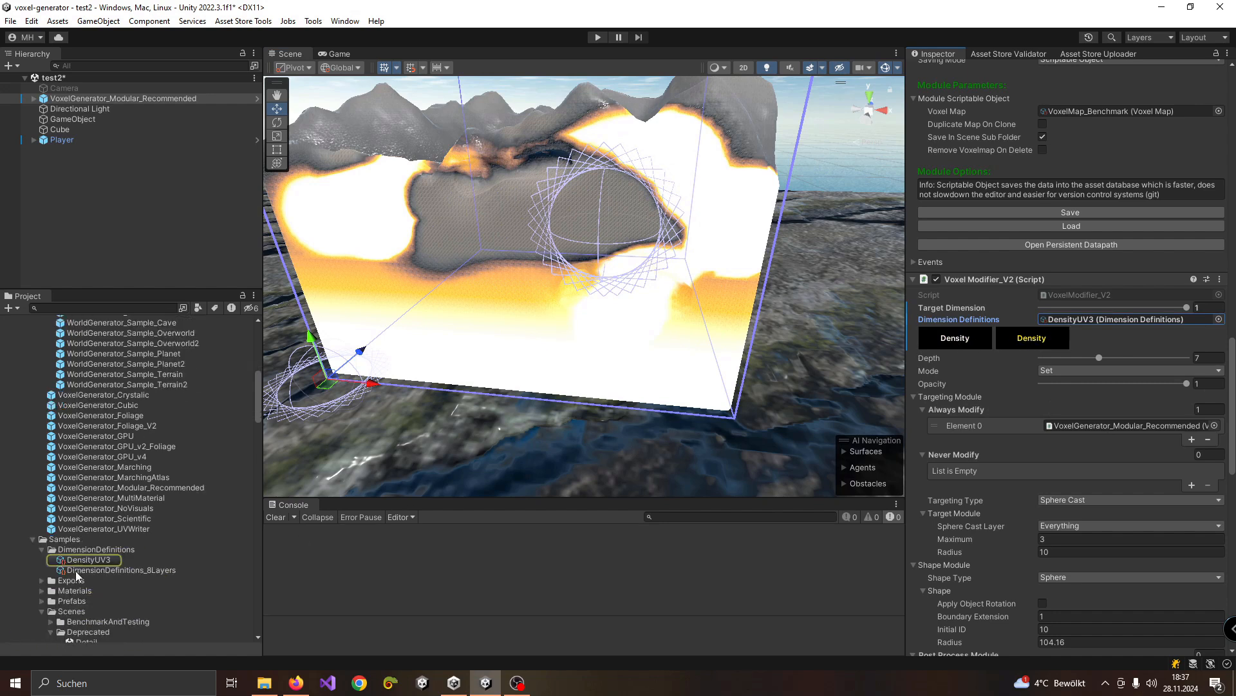
left_click(86, 559)
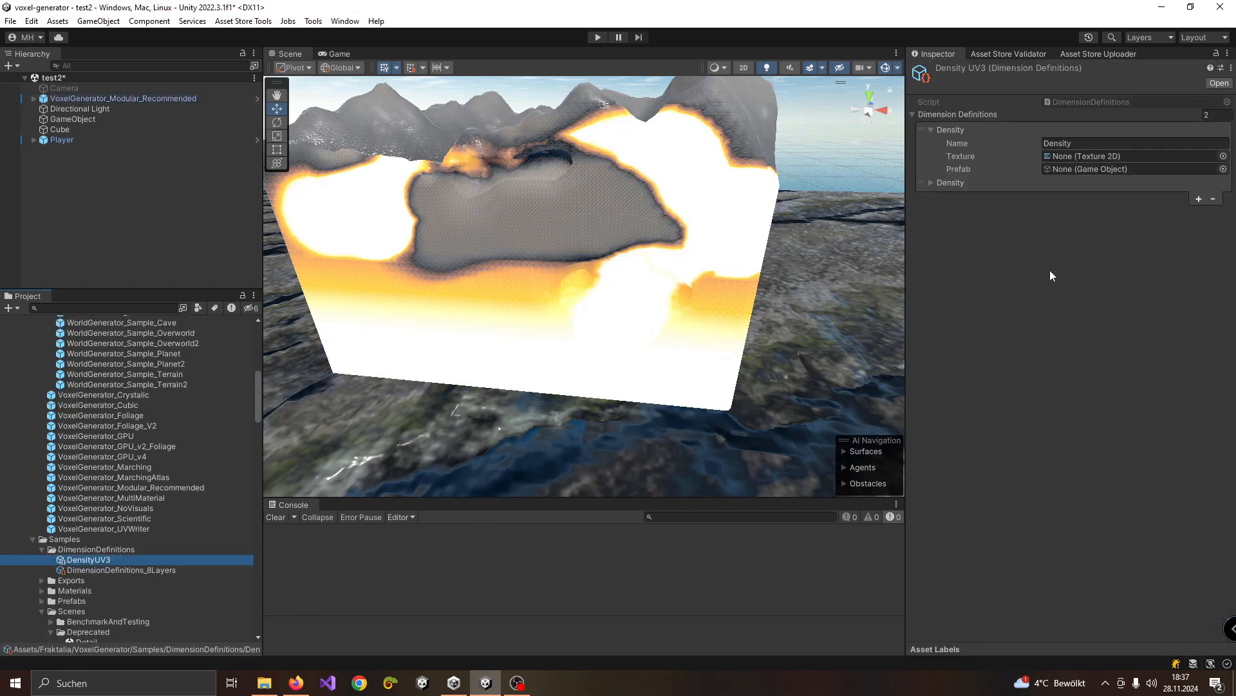
left_click(931, 183)
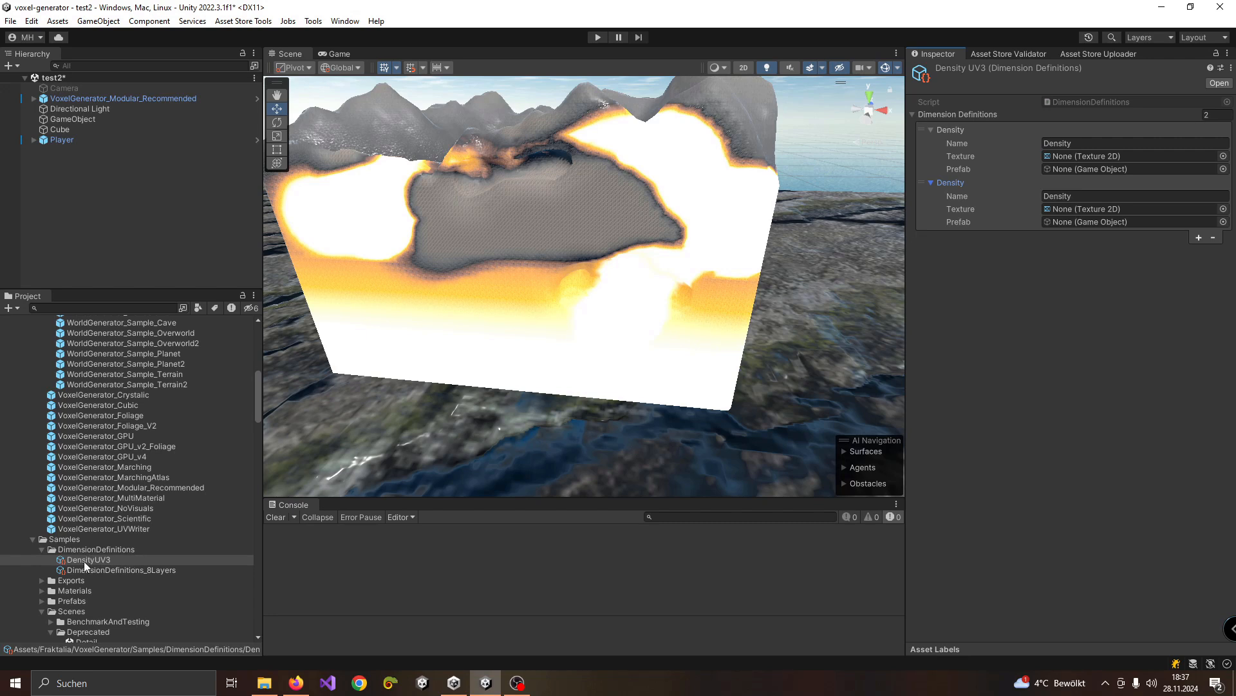
left_click(313, 21)
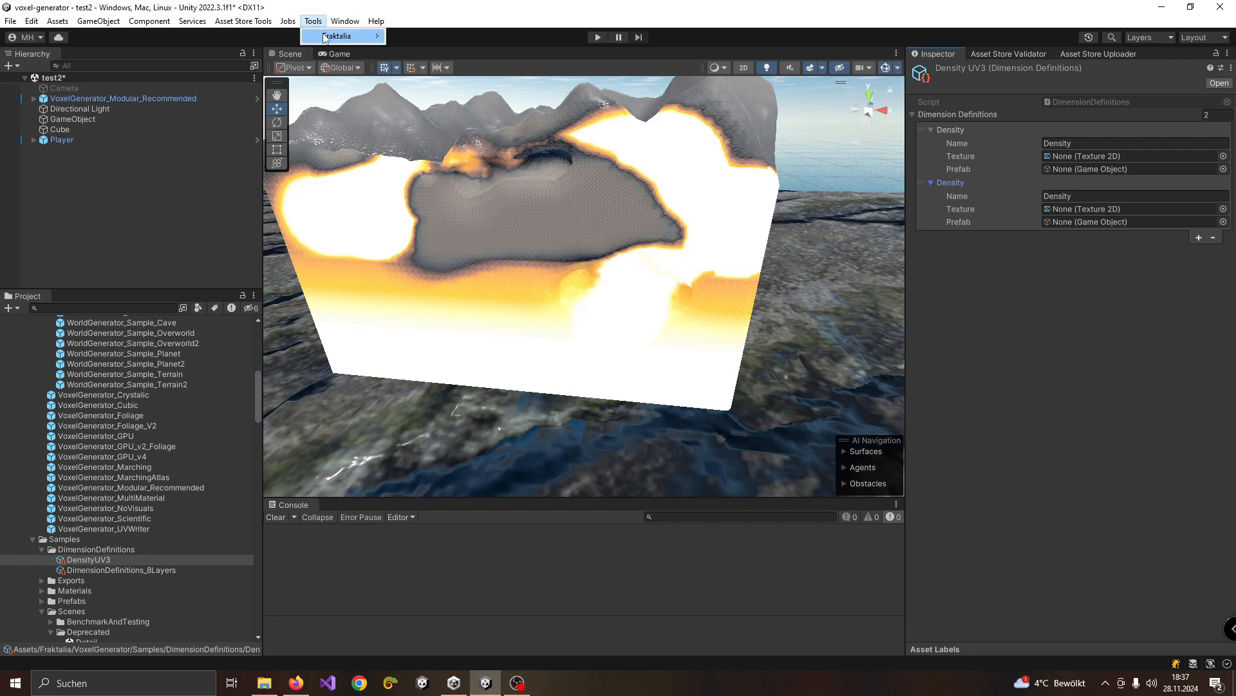
mouse_move(341, 37)
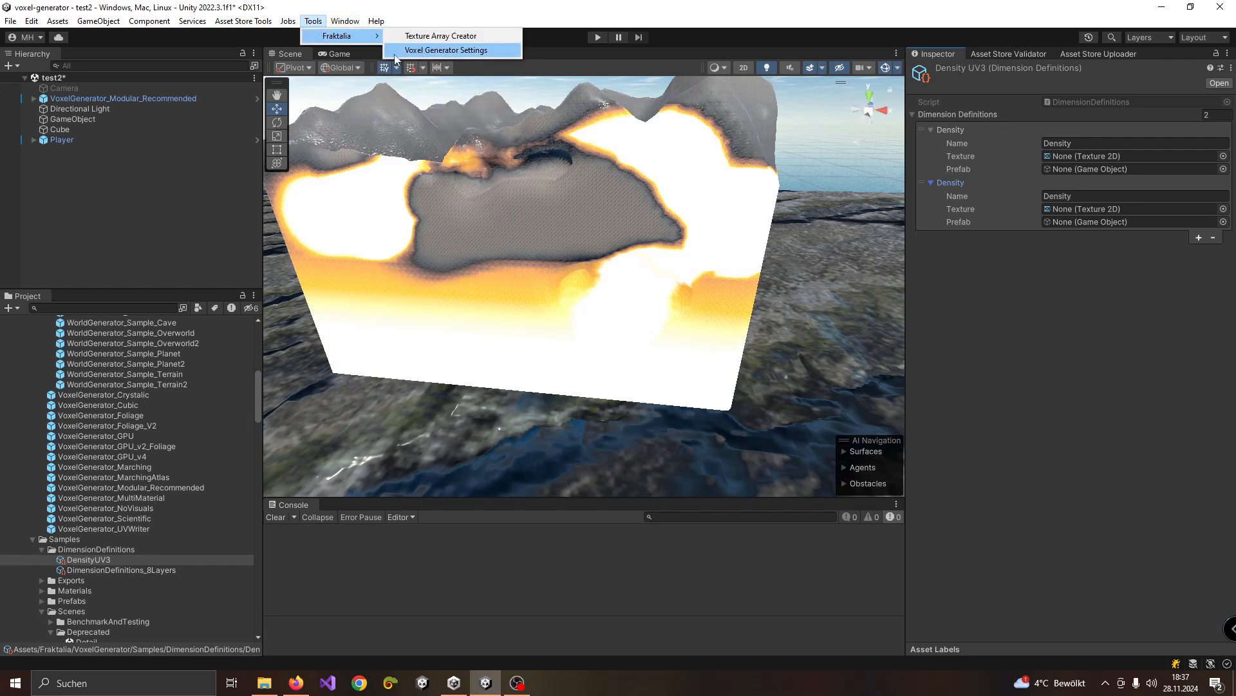
mouse_move(281, 24)
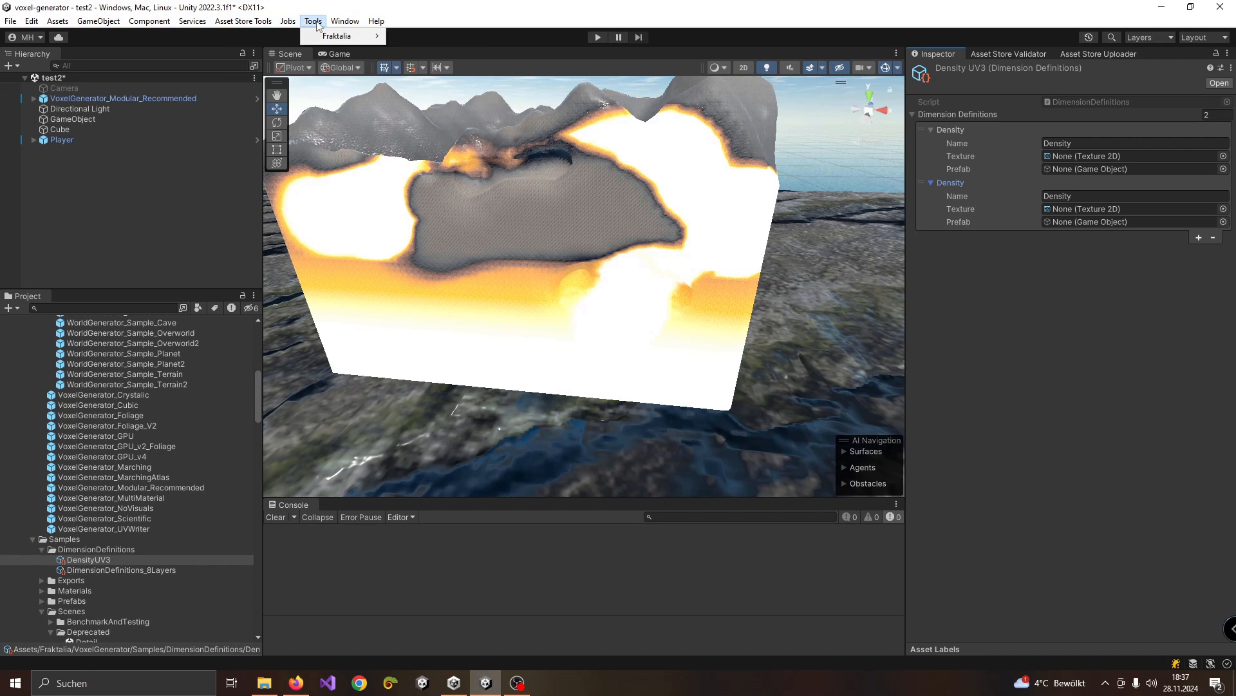
left_click(95, 560)
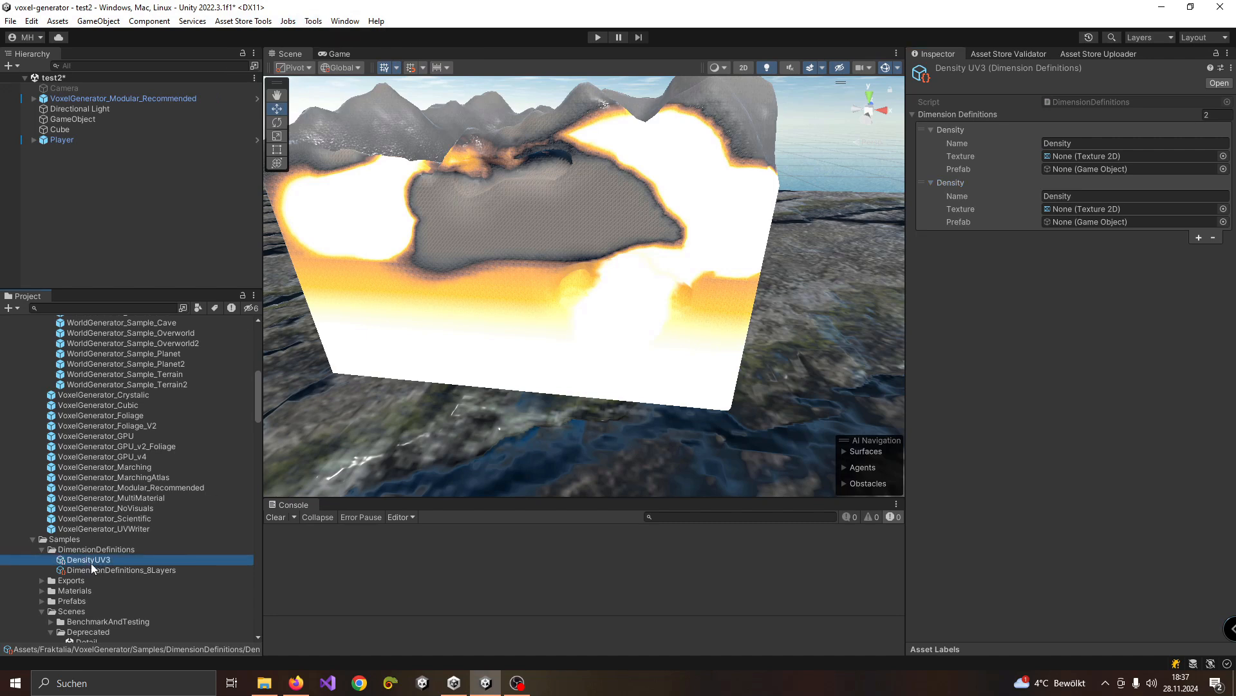
- Create a Fraktalia DimensionDefinitions asset in the Samples DimensionDefinitions folder and add a first entry named Density
right_click(88, 550)
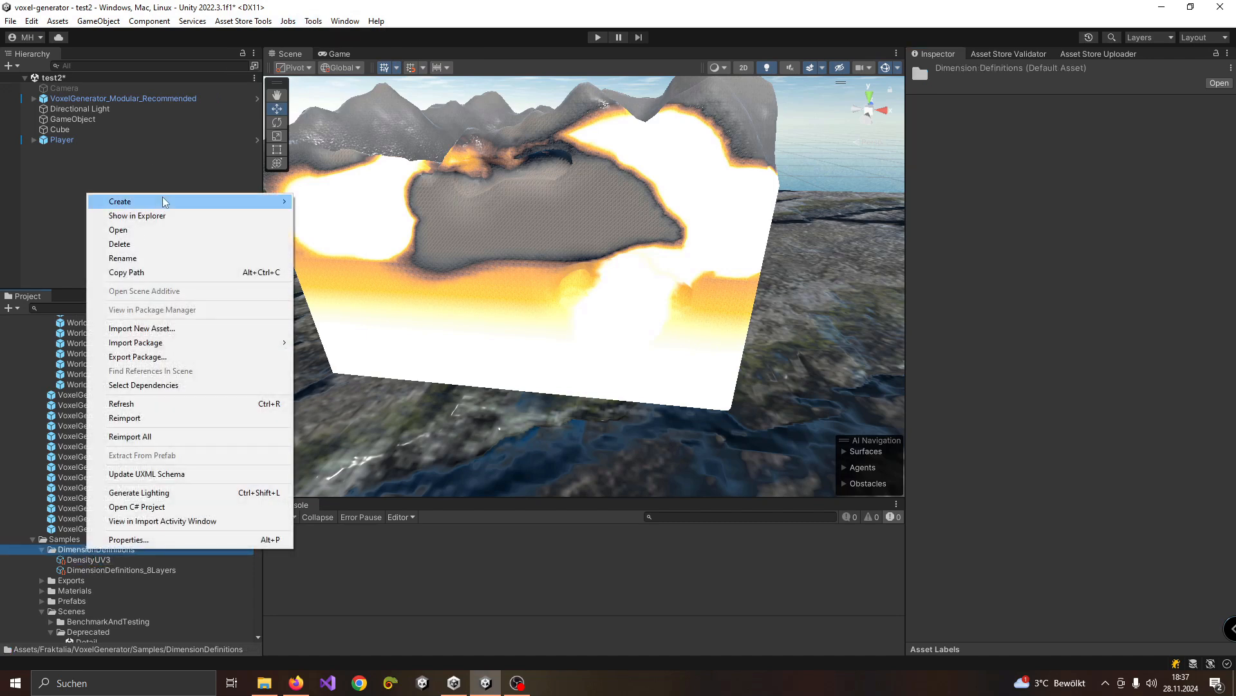
mouse_move(167, 202)
mouse_move(385, 15)
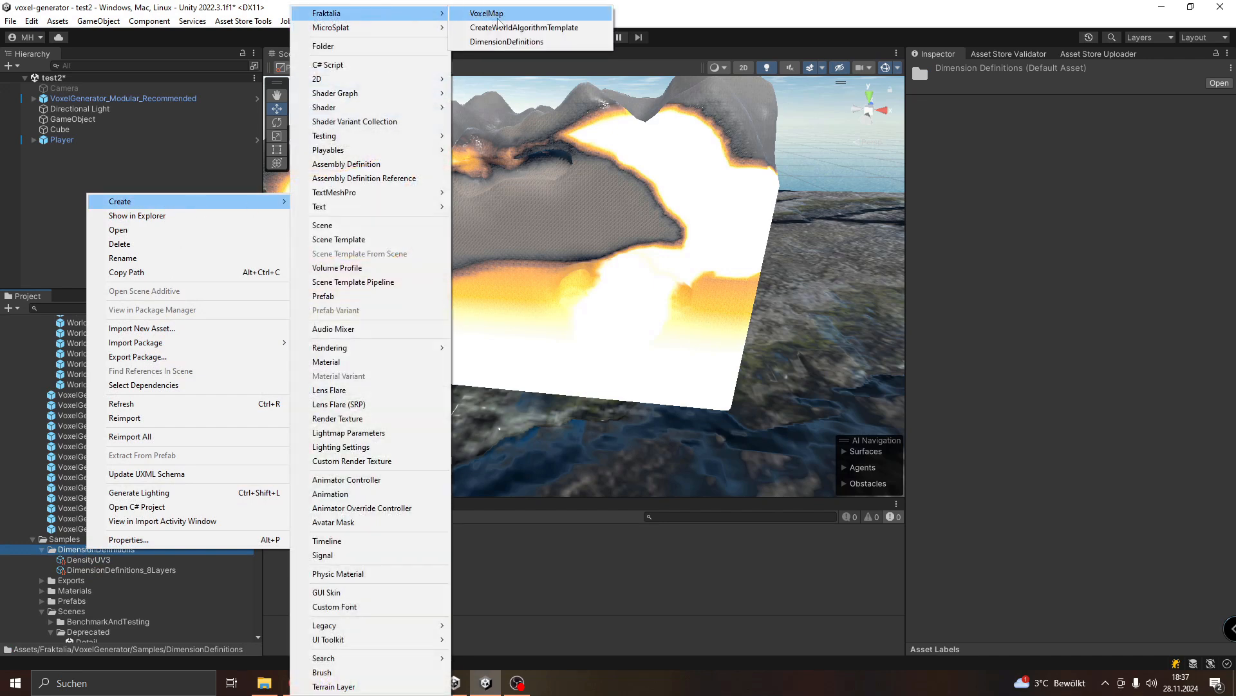
left_click(505, 42)
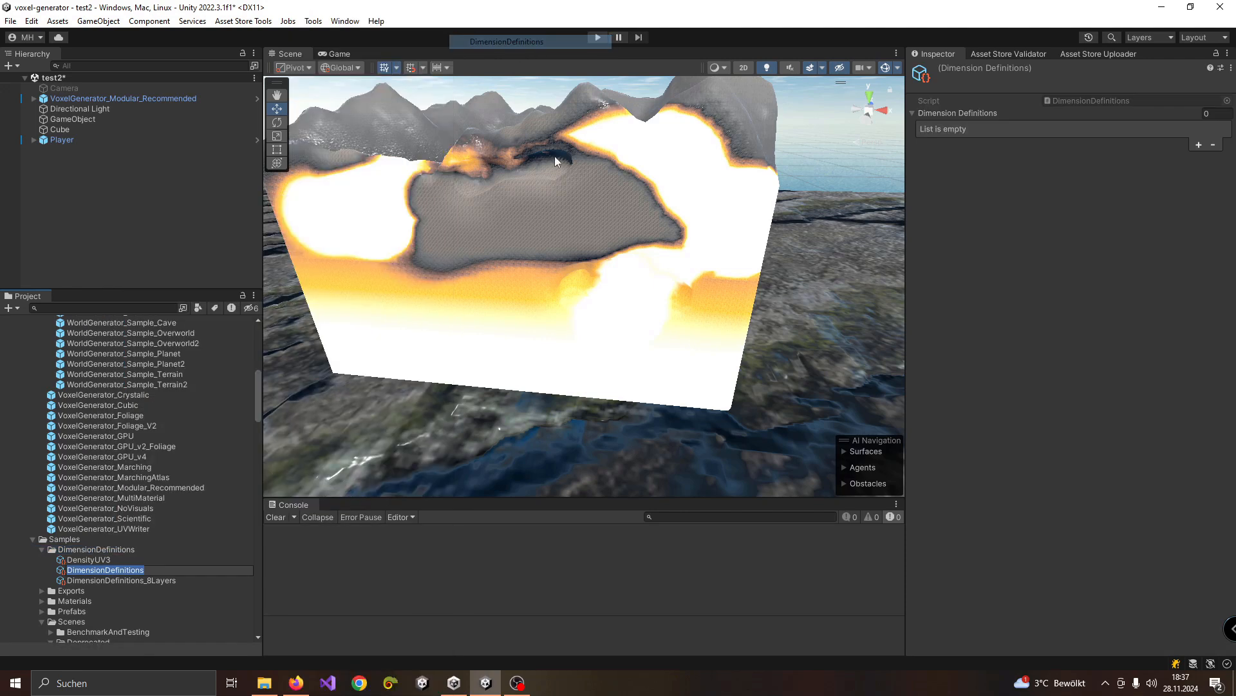
left_click(87, 580)
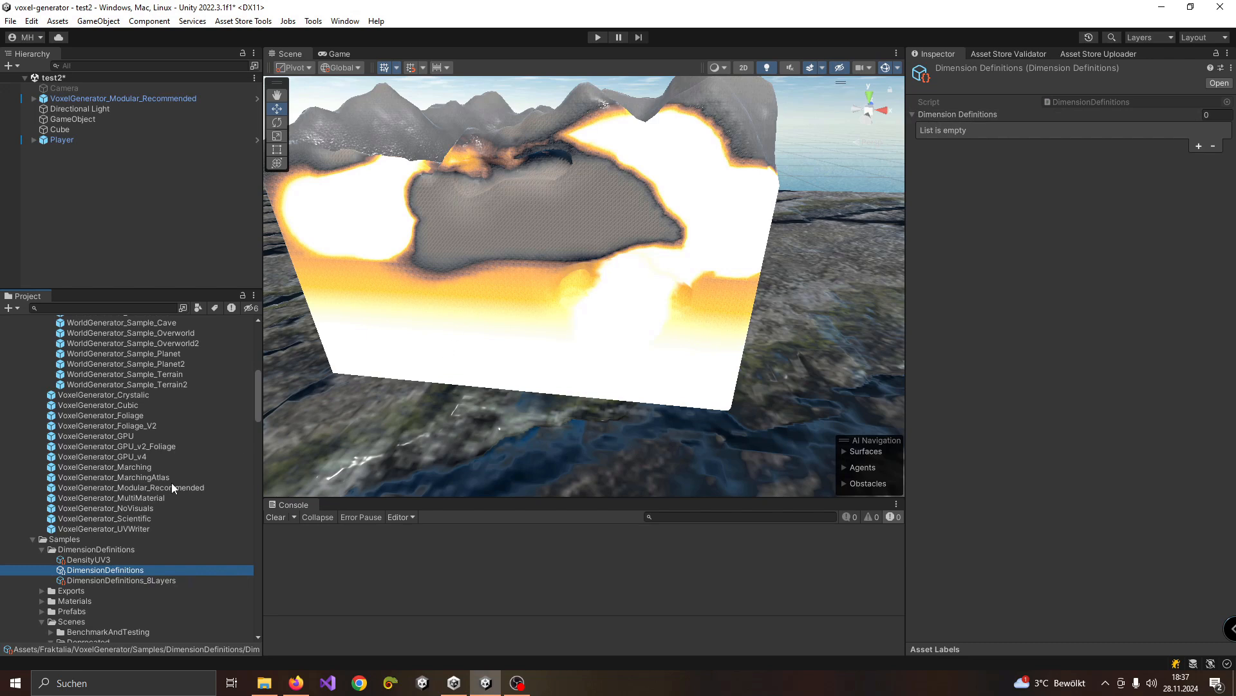
left_click(1199, 147)
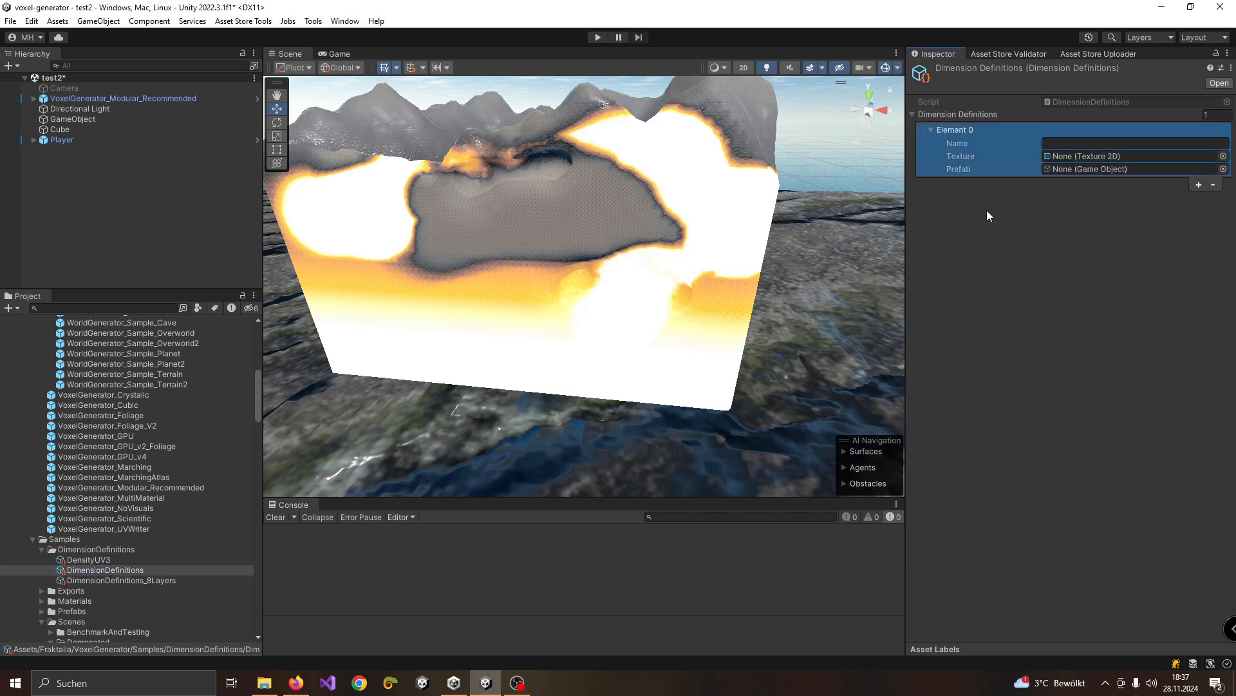
type("Density")
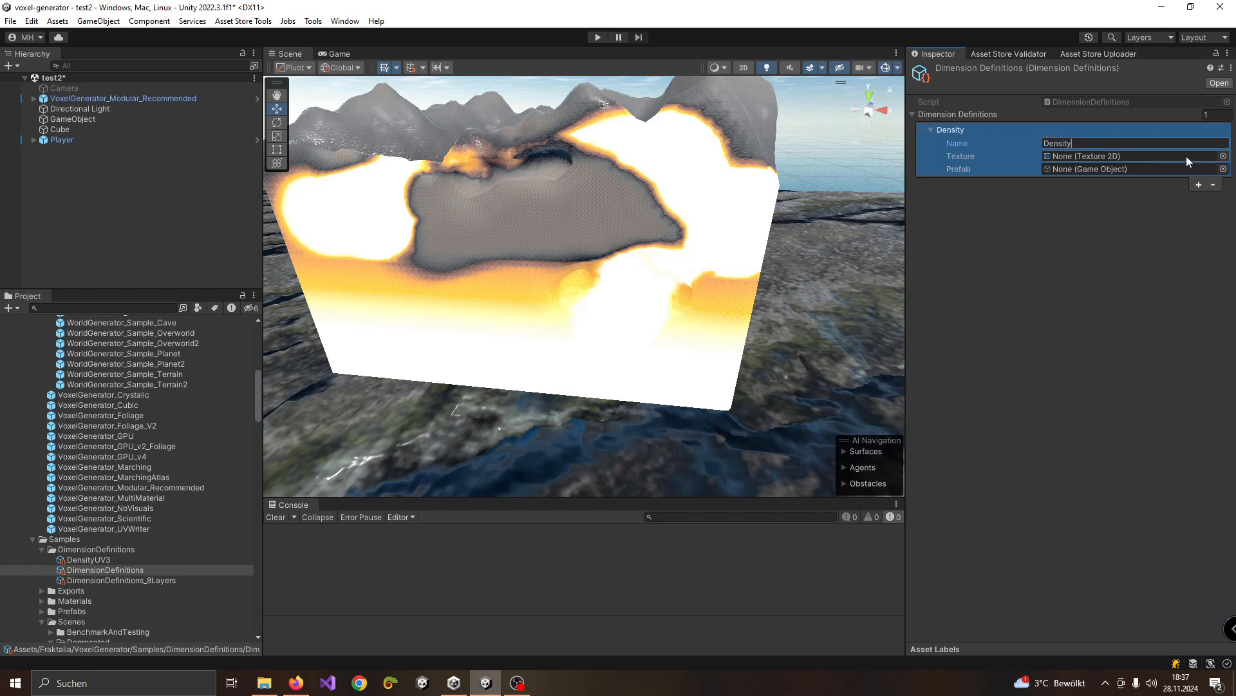
- Assign the cracks-cliff_basecolor texture to the Density entry of the DimensionDefinitions asset
left_click(1223, 156)
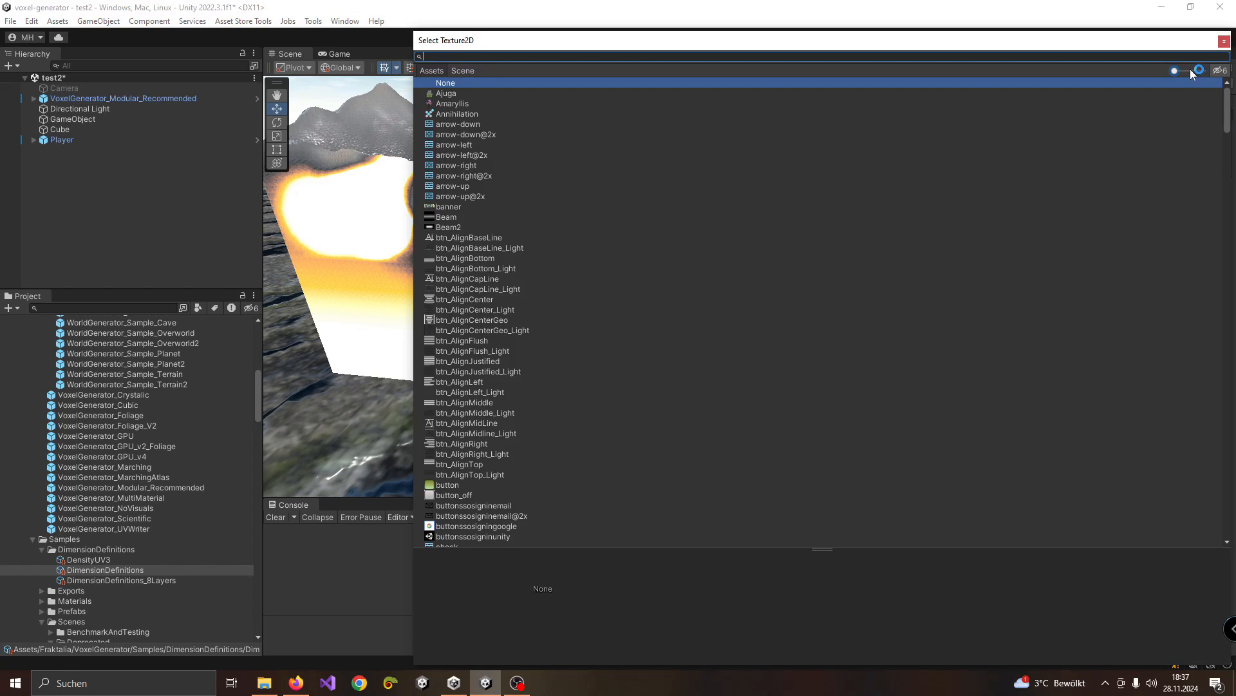
left_click_drag(1190, 69, 1187, 69)
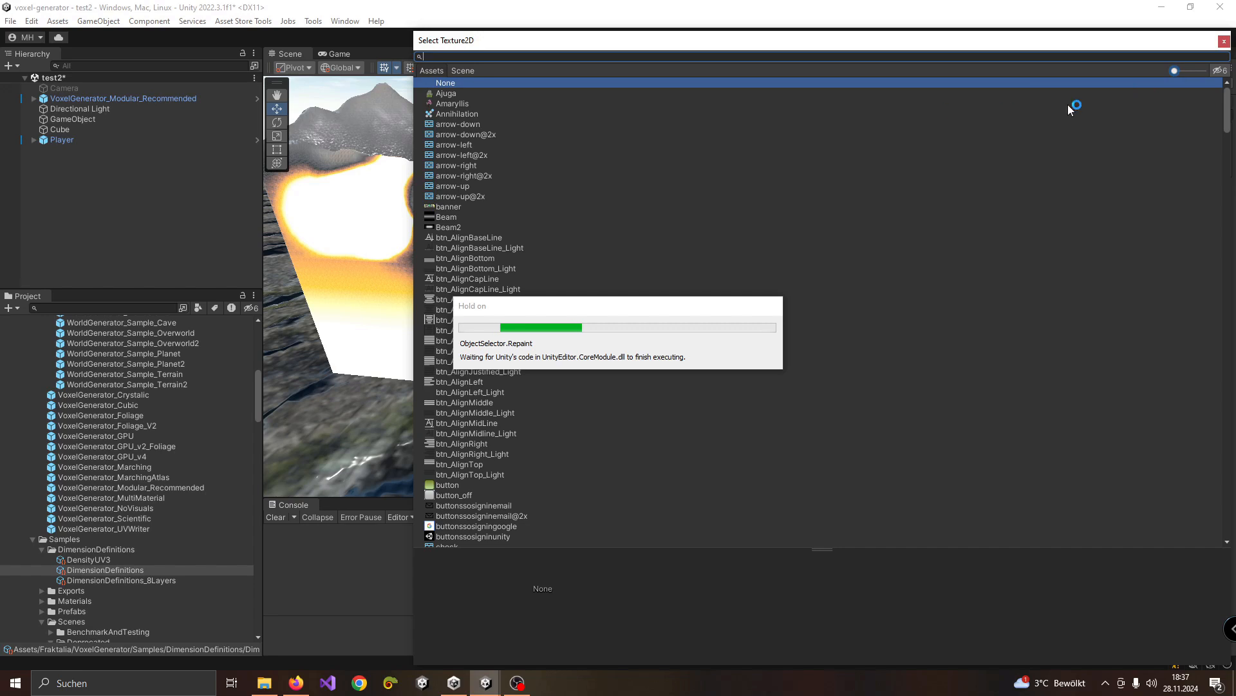
scroll(1133, 310, "down", 2)
double_click(984, 336)
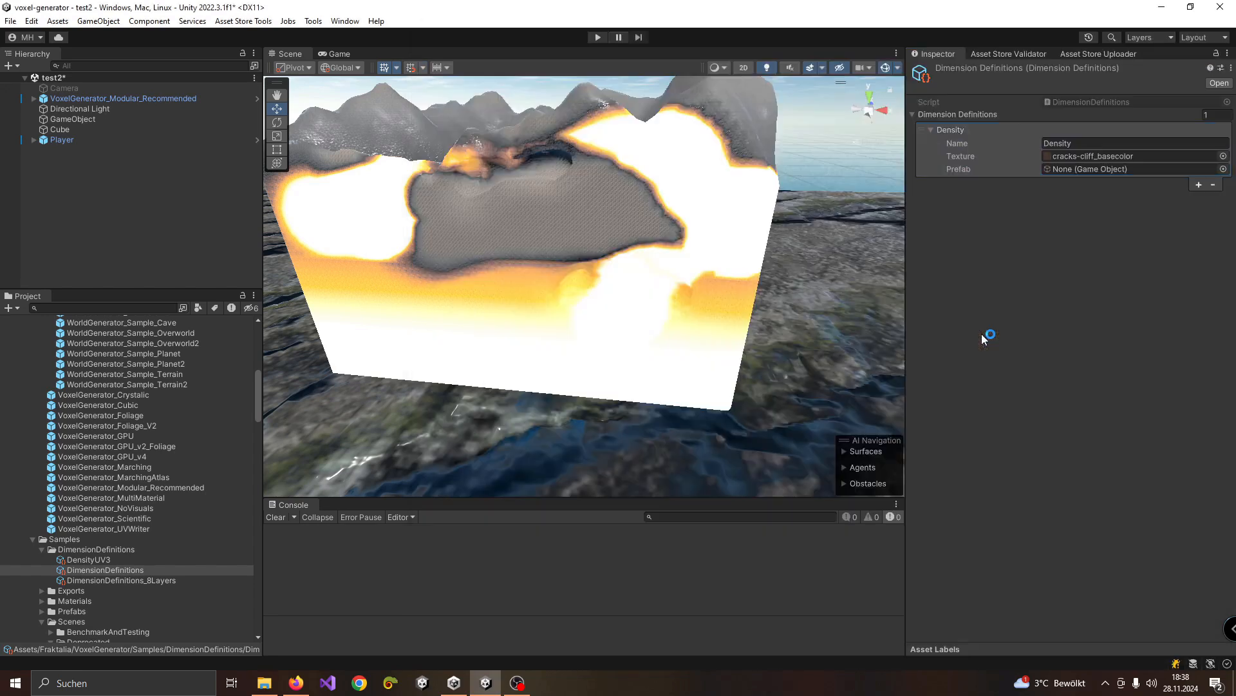
- Add a second dimension entry named UV3 Texturing and assign Crystal_roughness as its texture
left_click(1199, 185)
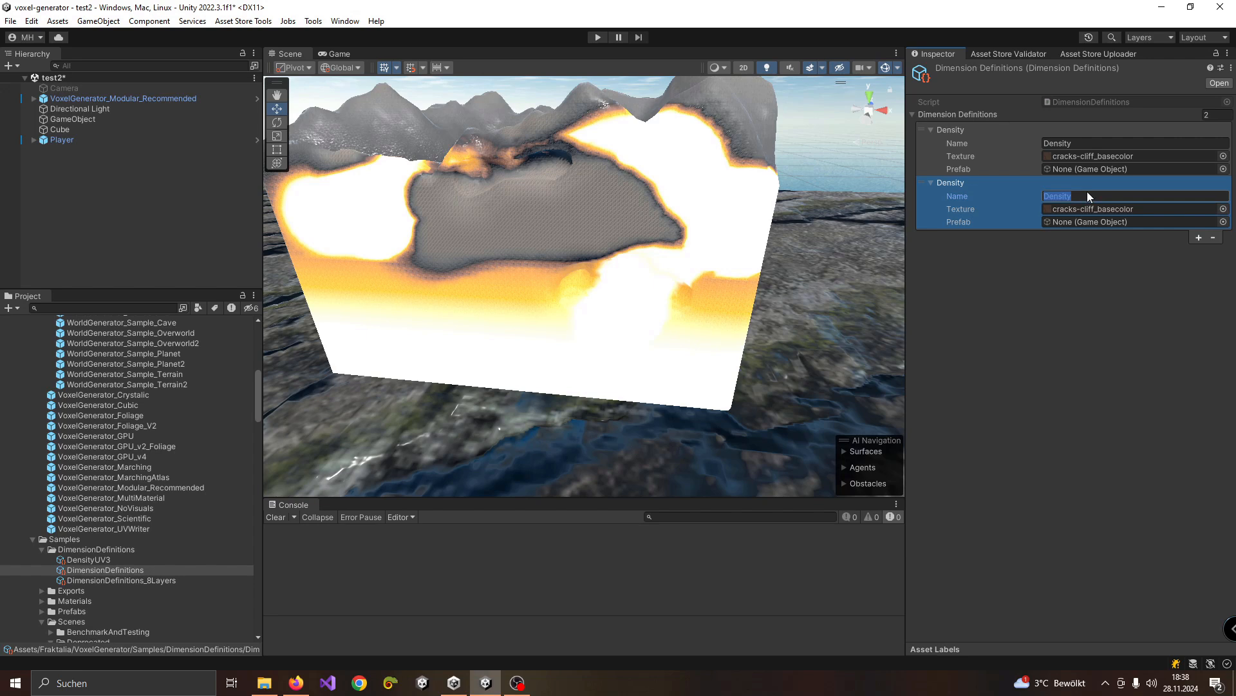
type("UV3 Texturing")
left_click(1223, 208)
scroll(885, 283, "down", 2)
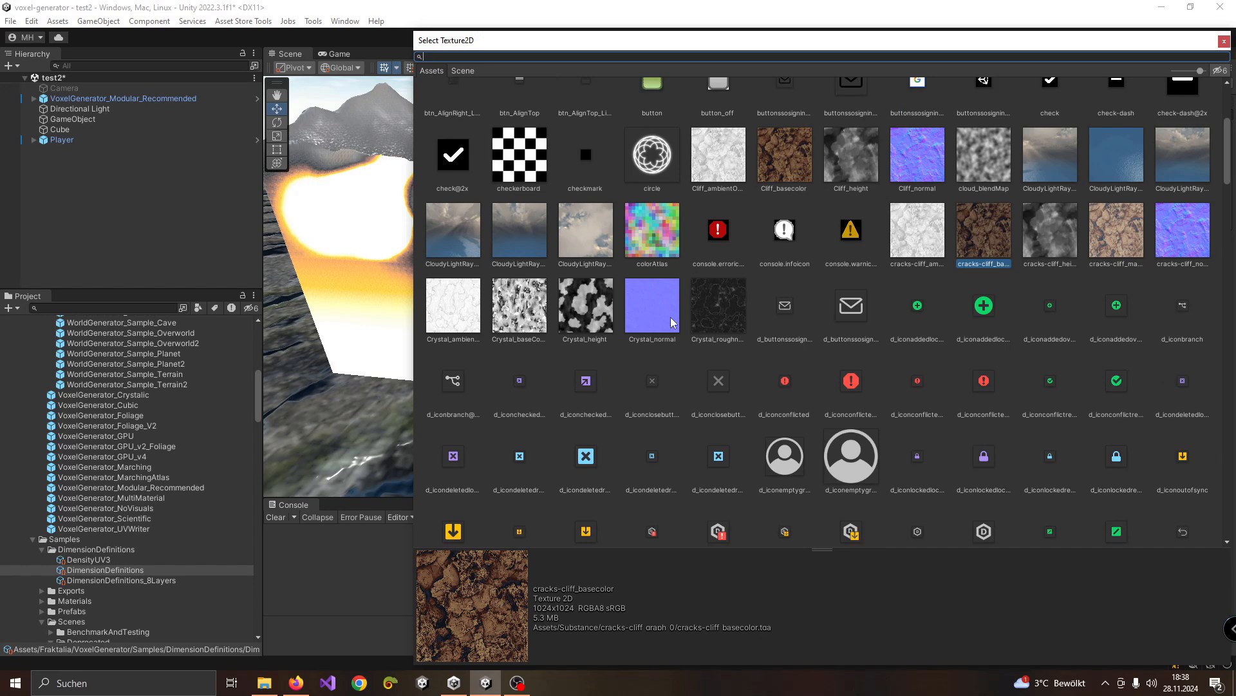
double_click(707, 320)
left_click(1094, 355)
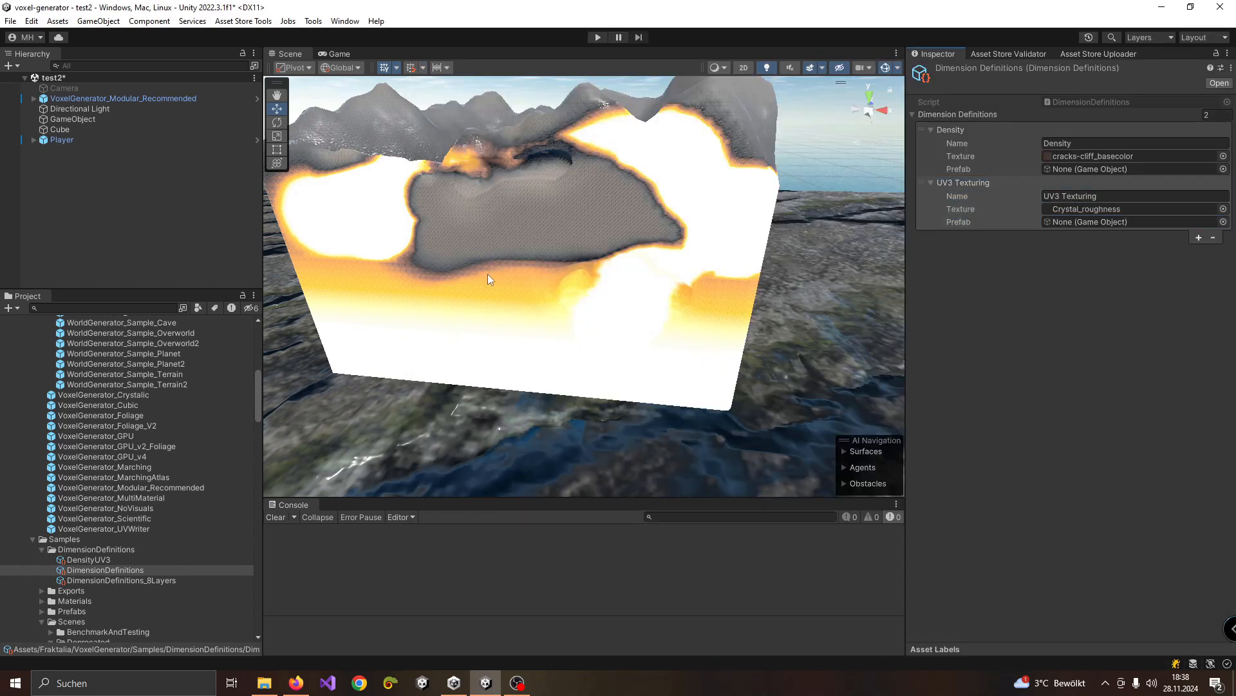
- Assign the new DimensionDefinitions asset to the Voxel Modifier_V2 of VoxelGenerator_Modular_Recommended
left_click(102, 98)
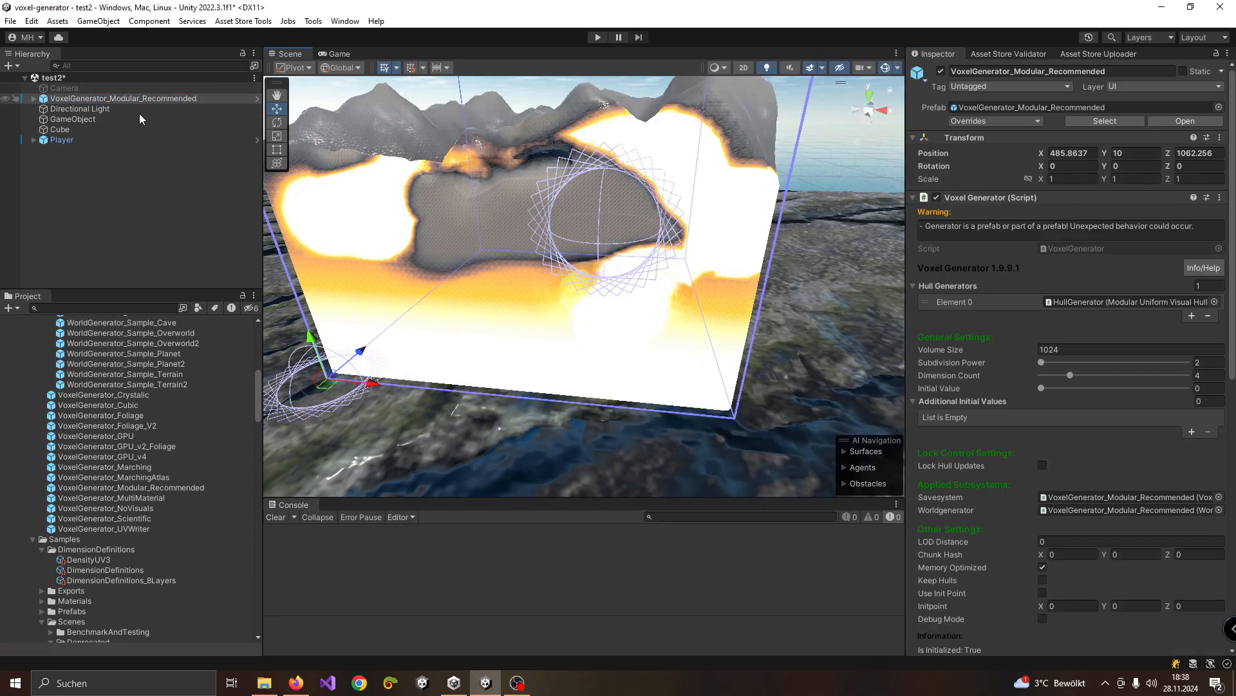
scroll(987, 361, "down", 2)
scroll(988, 364, "down", 20)
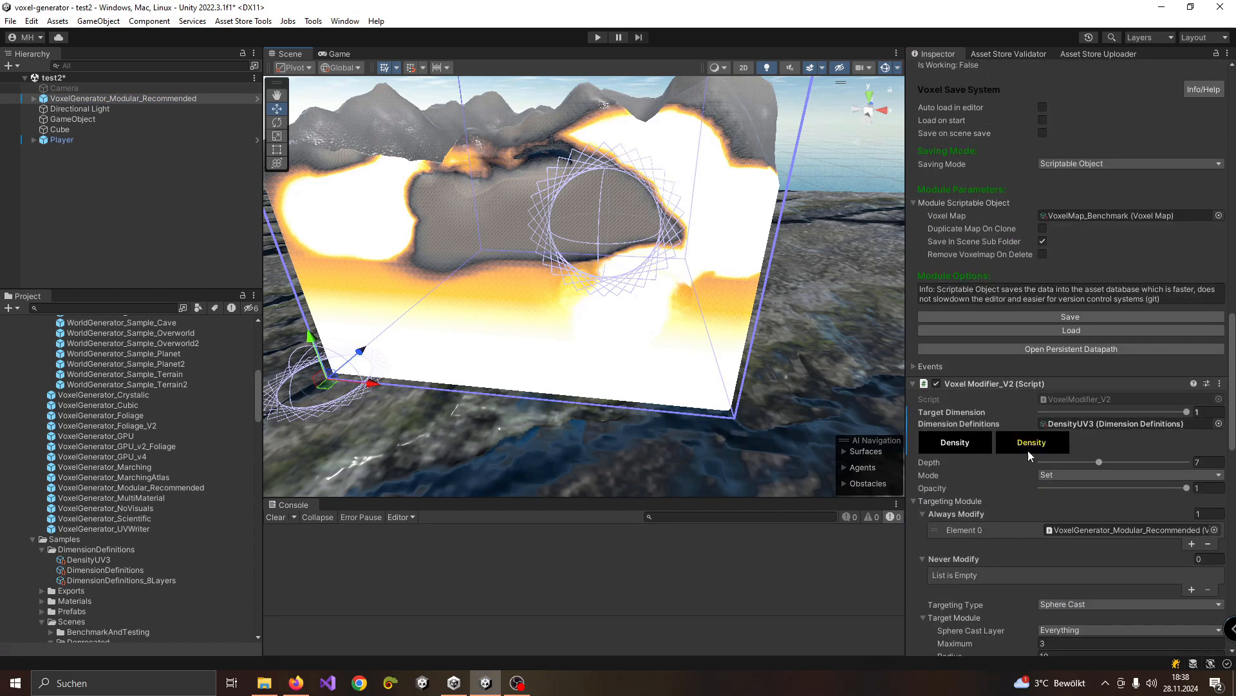
left_click_drag(111, 577, 1095, 423)
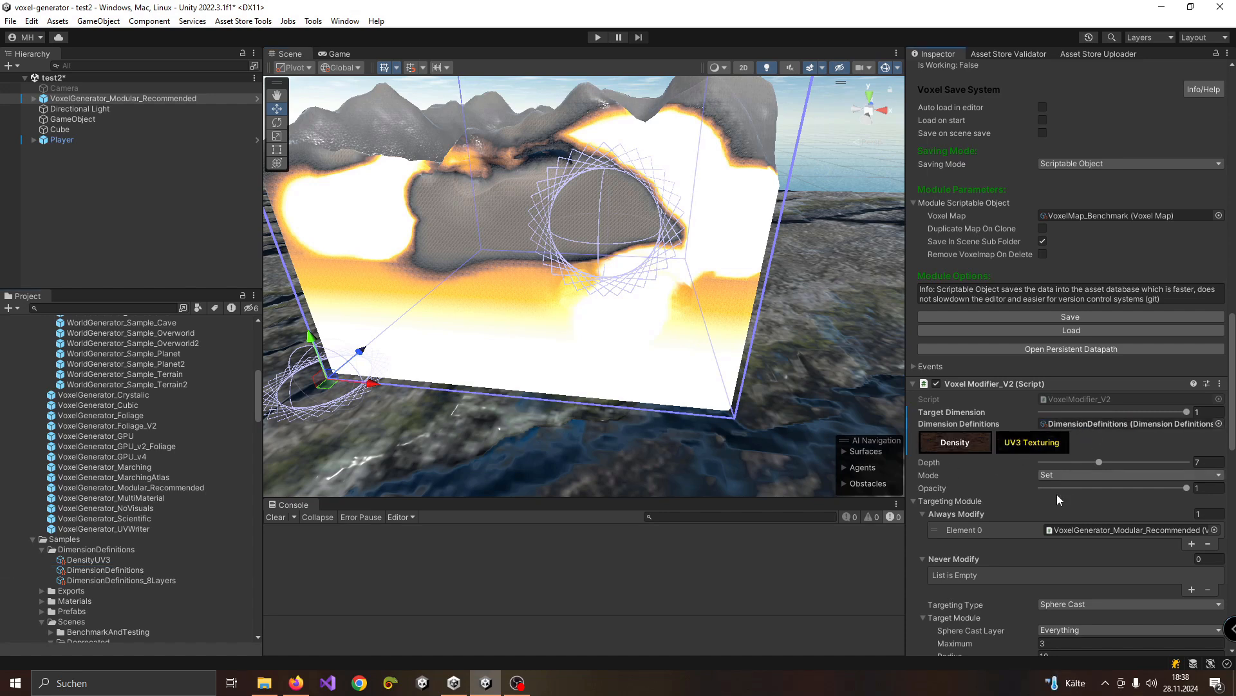
- Sculpt the block's face with the Density dimension targeted, and switch to UV3 Texturing to paint its side
left_click(958, 443)
left_click_drag(1131, 412, 1174, 411)
left_click(1104, 413)
left_click(945, 446)
left_click(968, 446)
mouse_move(560, 269)
left_mouse_down()
mouse_move(412, 216)
mouse_move(377, 186)
left_mouse_up()
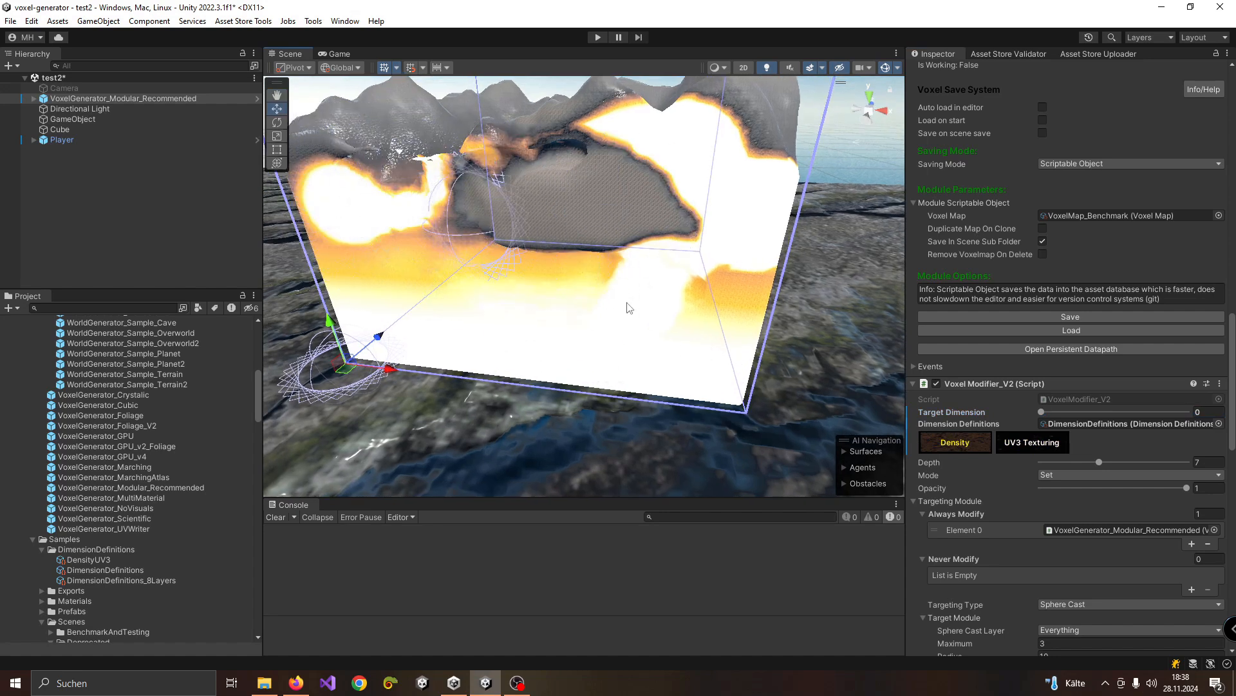
left_click(1027, 443)
mouse_move(644, 333)
left_mouse_down("alt")
mouse_move(644, 289)
mouse_move(613, 203)
mouse_move(618, 258)
mouse_move(535, 334)
mouse_move(502, 309)
mouse_move(547, 301)
mouse_move(558, 227)
left_mouse_up("alt")
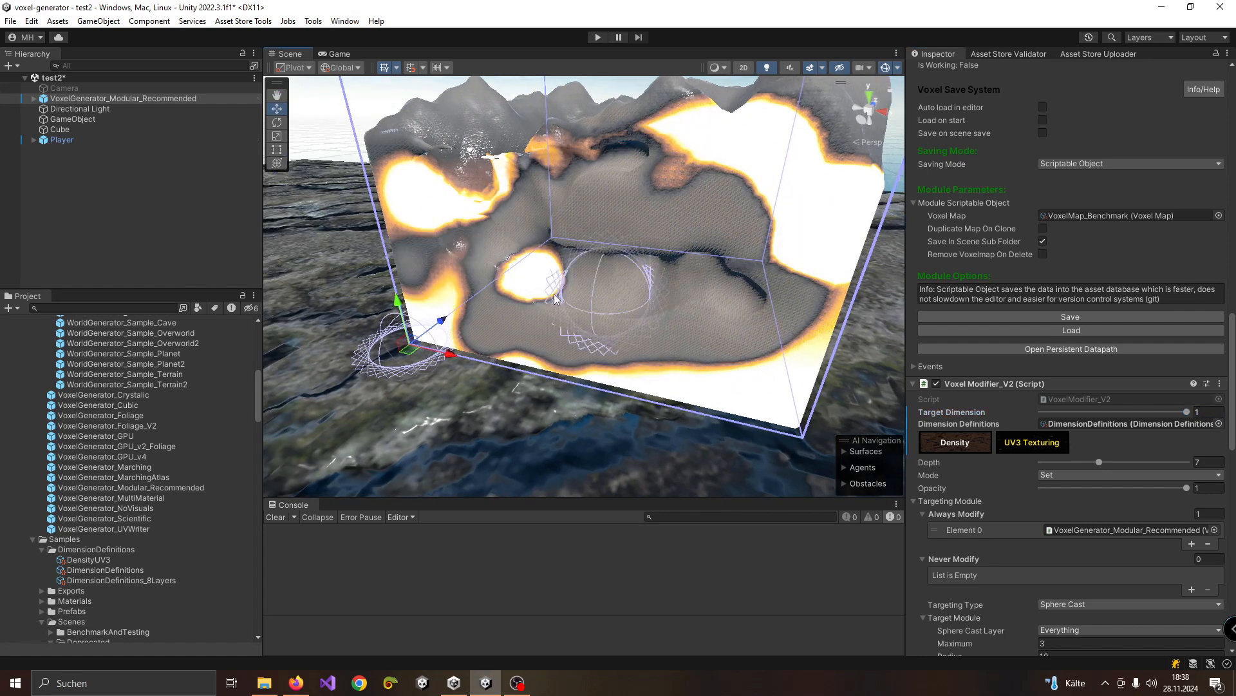
- Find the MultiTexture_8Layers sample scene in the V2 scenes folder and open it
scroll(206, 423, "up", 10)
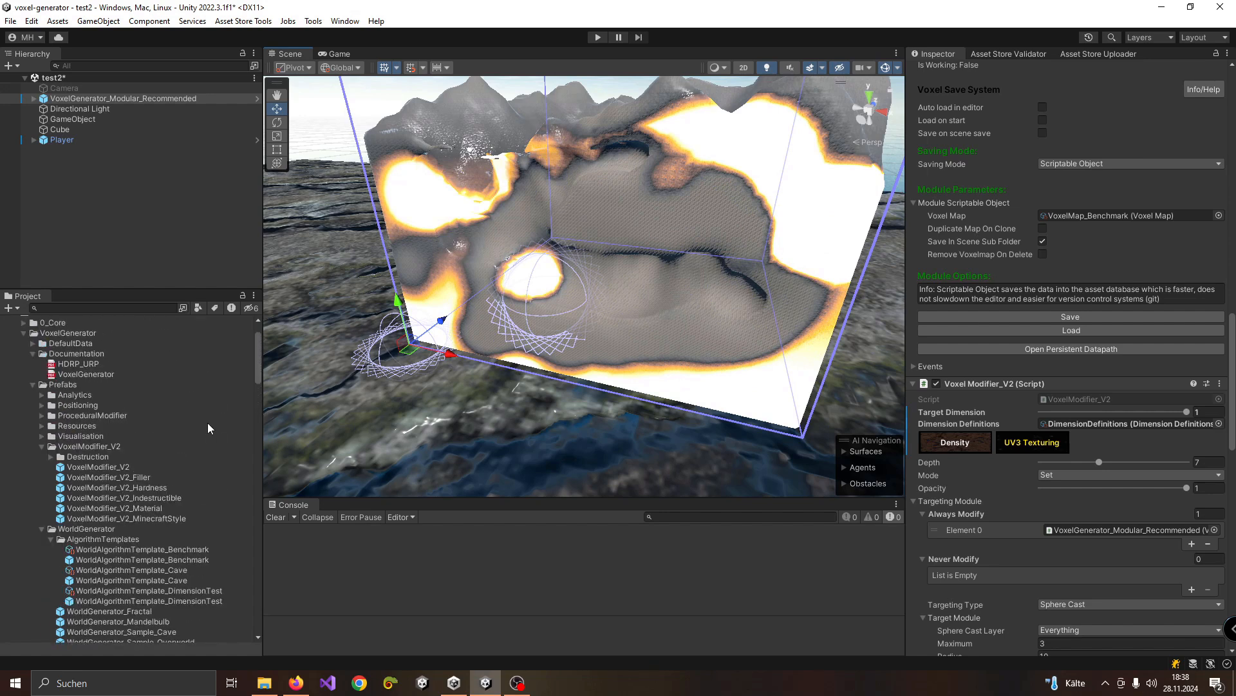
scroll(207, 425, "down", 10)
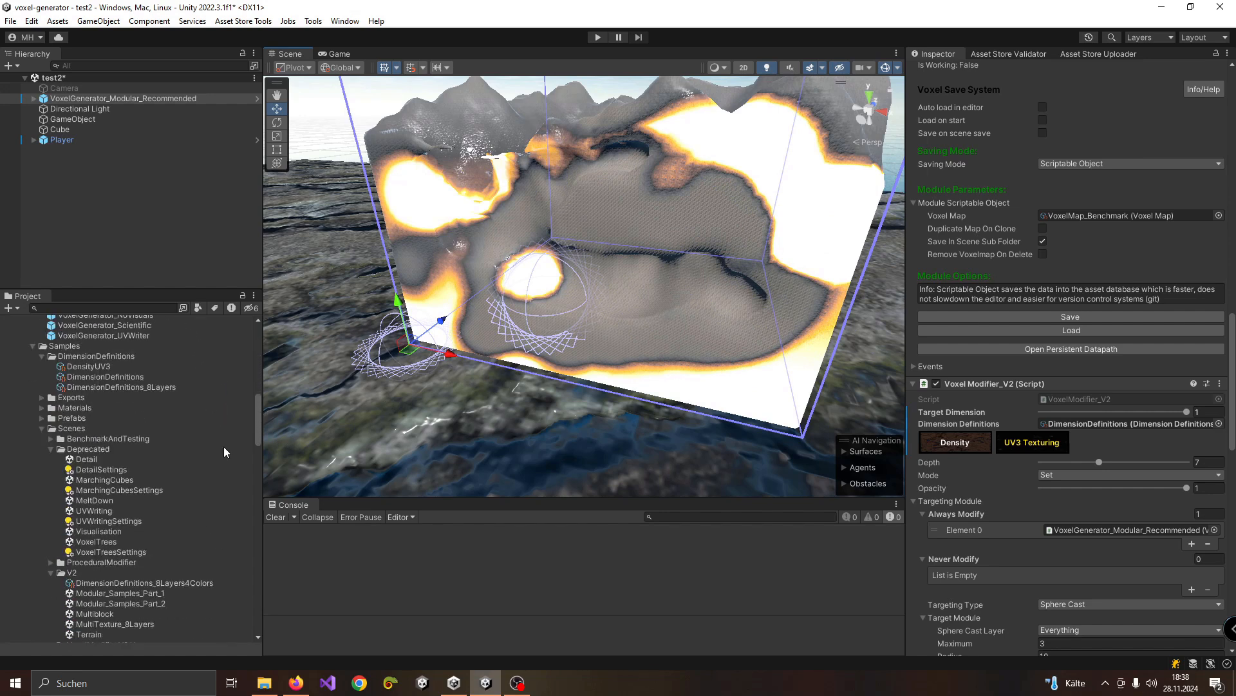
scroll(207, 442, "down", 4)
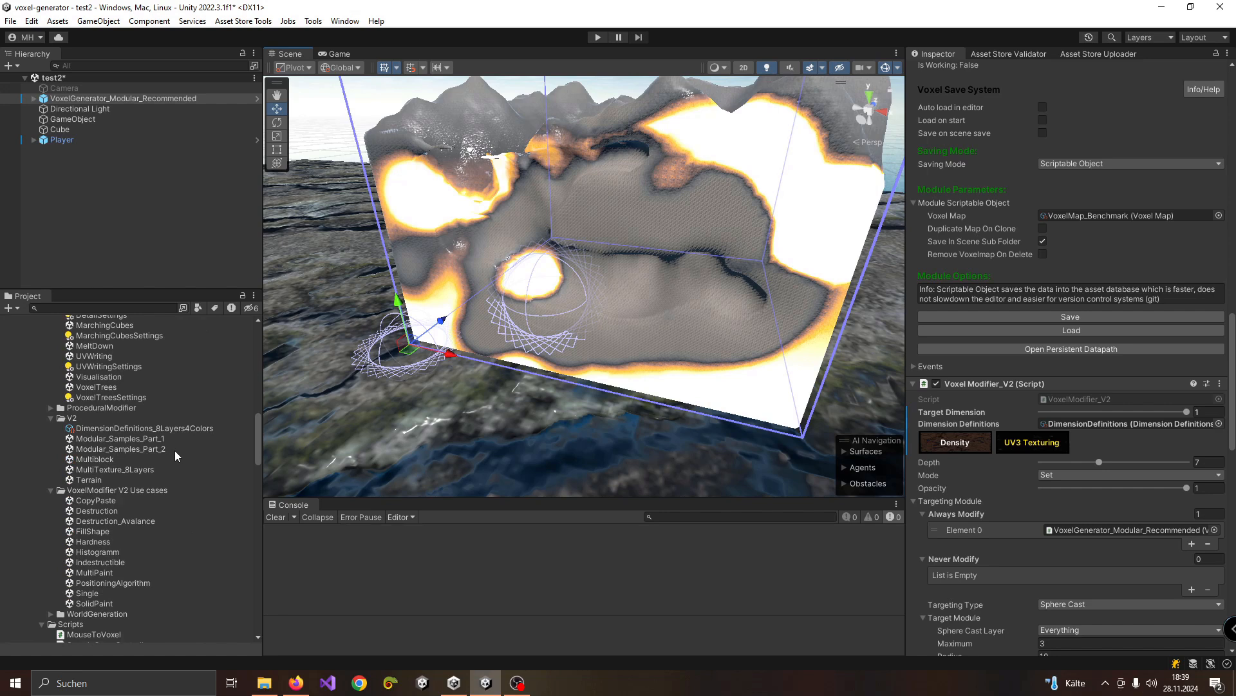
scroll(144, 478, "down", 4)
scroll(146, 478, "up", 7)
scroll(146, 478, "up", 3)
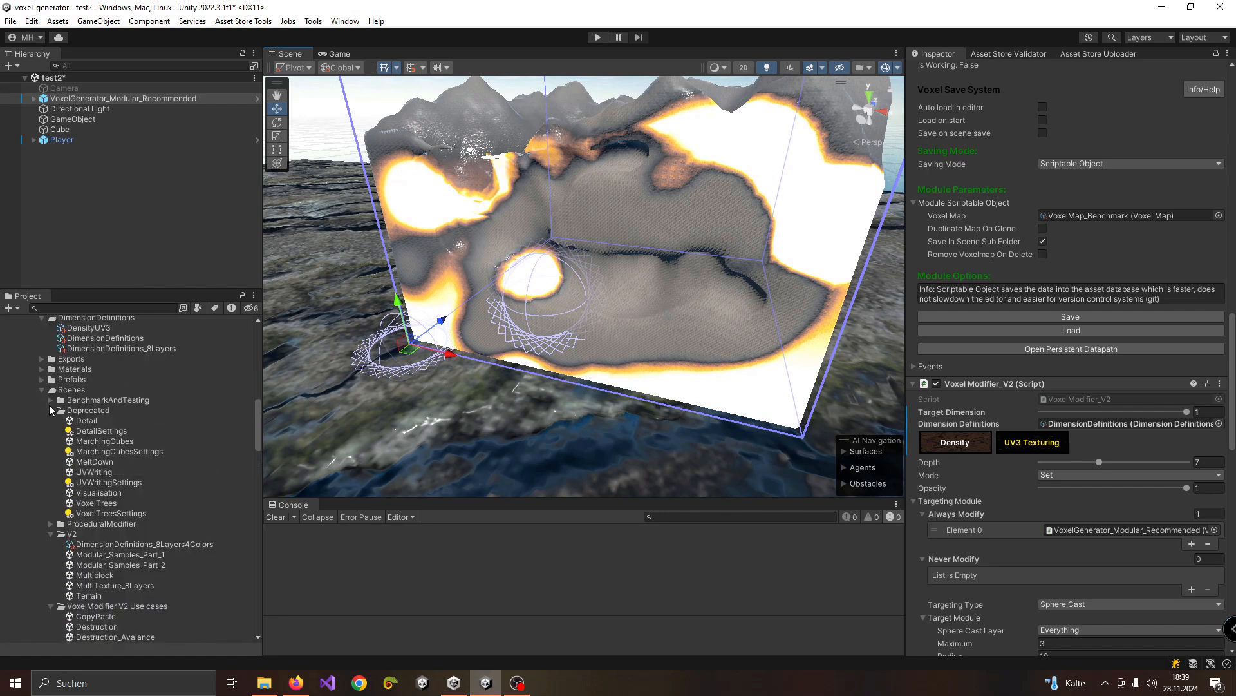
scroll(57, 399, "up", 5)
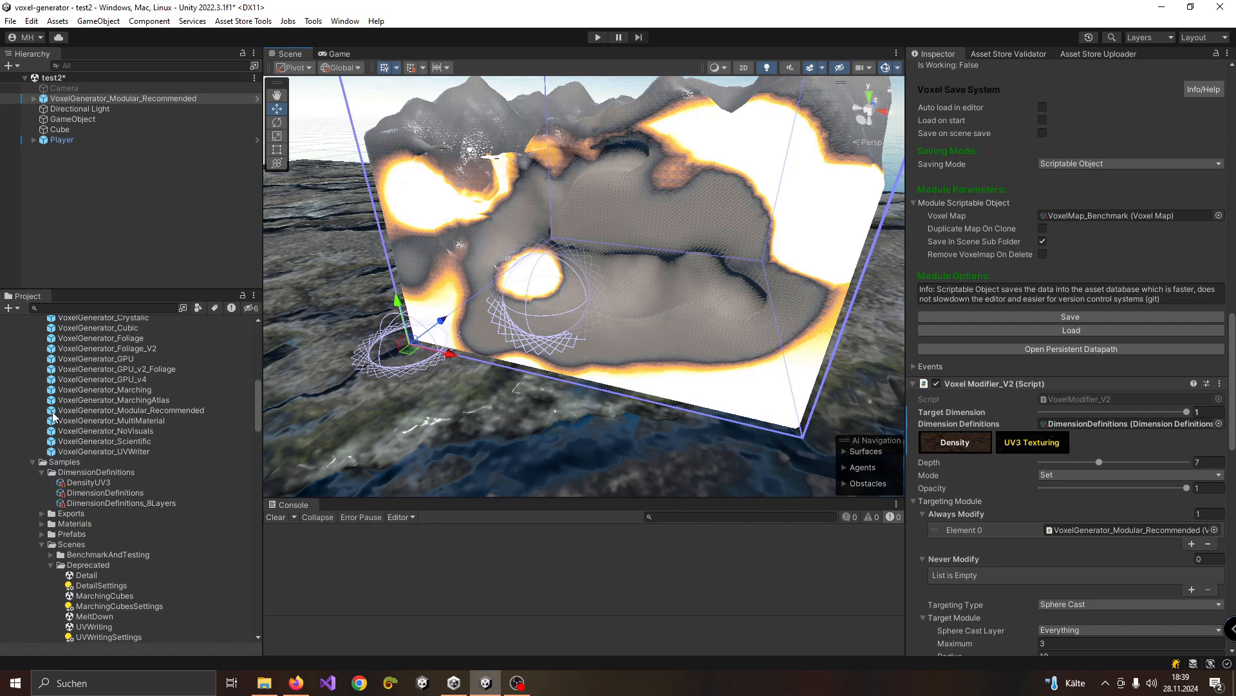
scroll(57, 422, "down", 5)
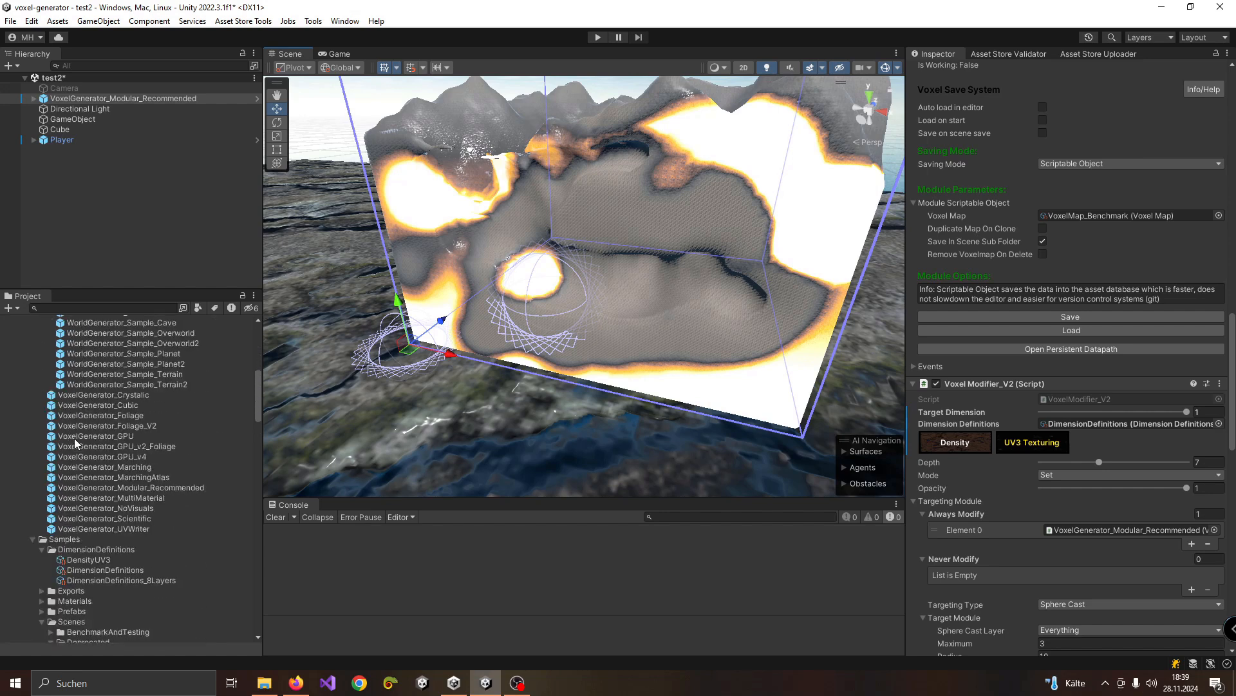
scroll(81, 449, "down", 3)
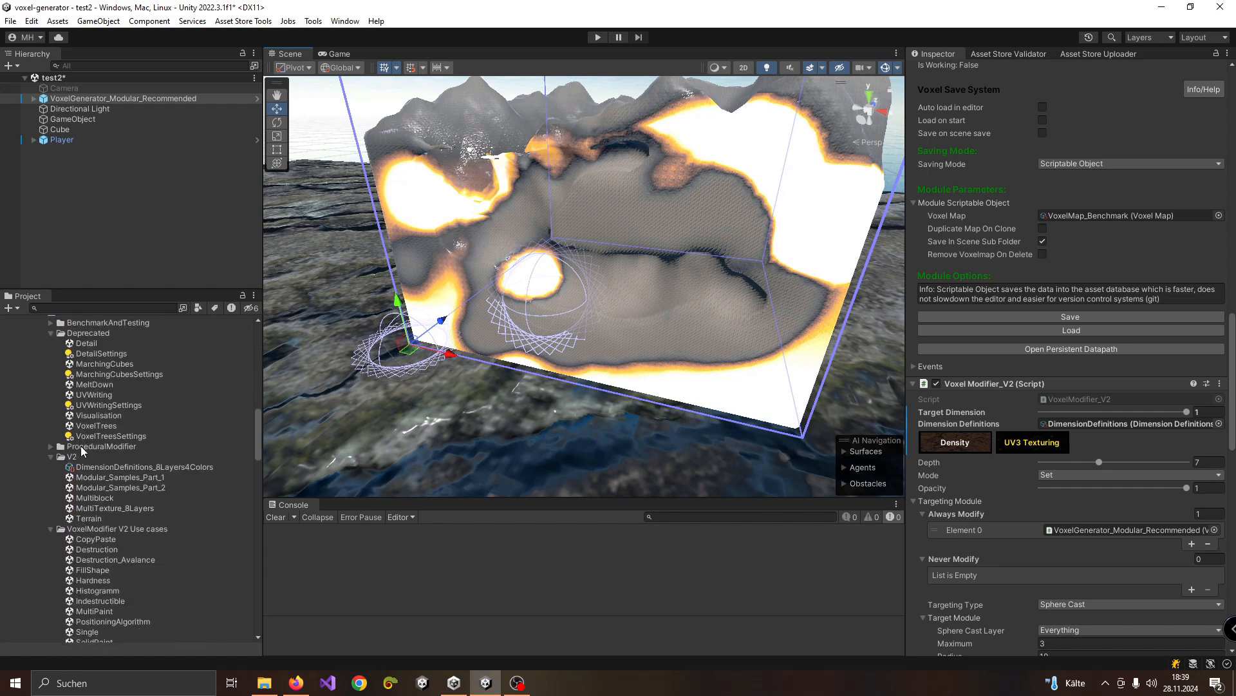
double_click(121, 508)
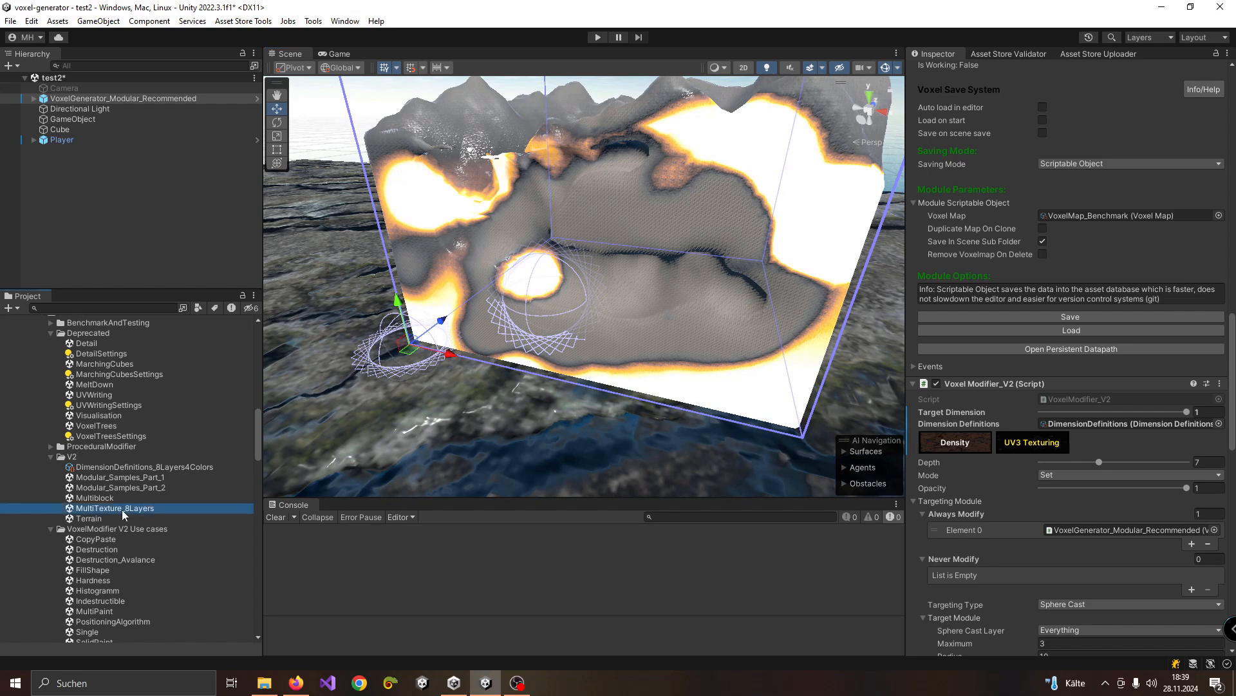
left_click(638, 369)
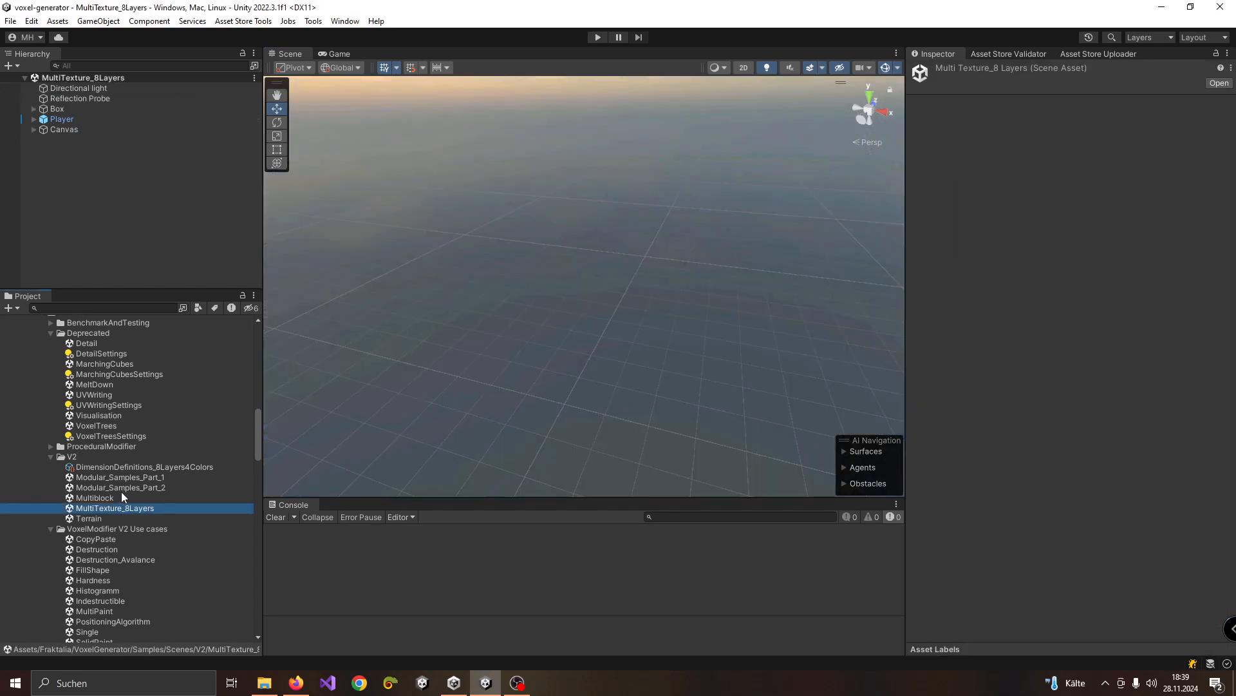
- Expand the Box object and frame VoxelGenerator_GPU_V4 (10) to examine the painted texture and colour patches on its surface
double_click(67, 121)
left_click(130, 223)
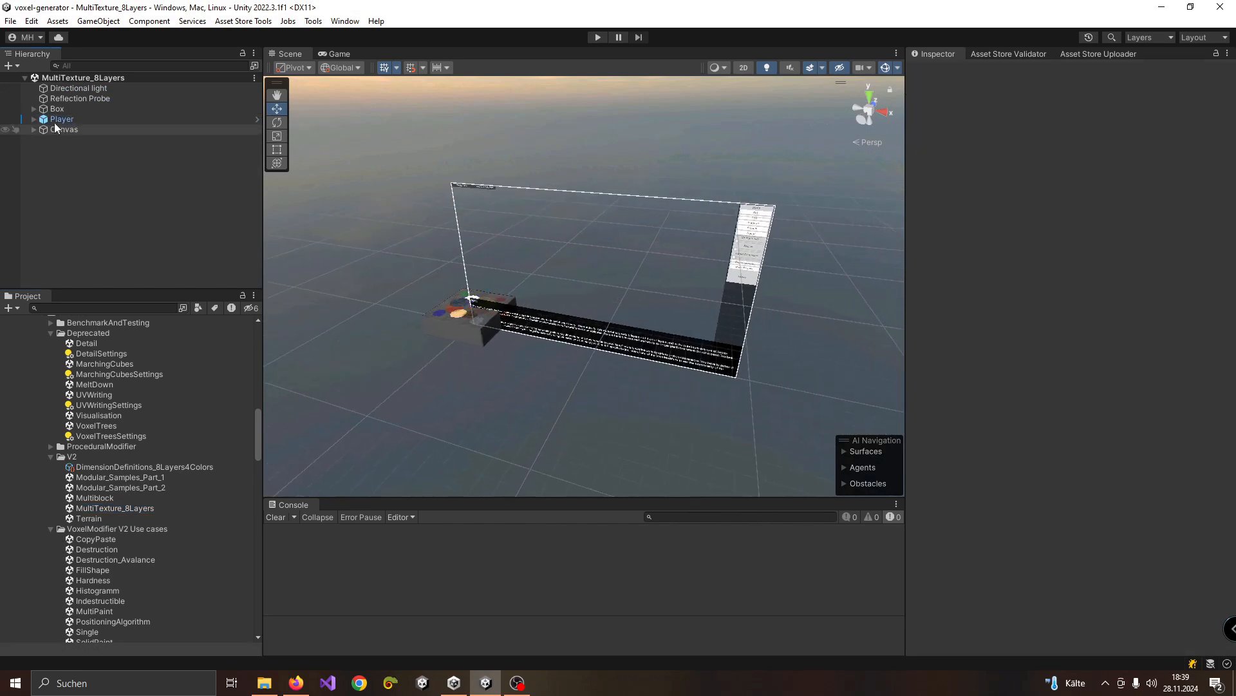
left_click(45, 110)
left_click(33, 110)
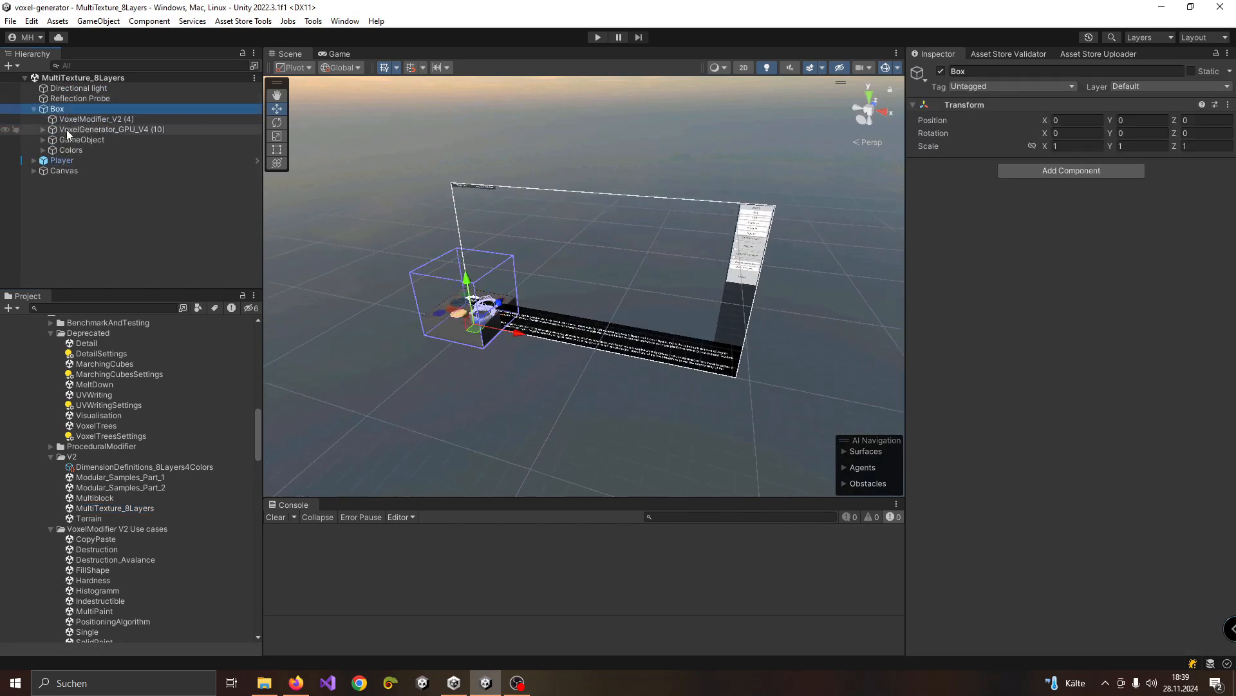
double_click(68, 130)
scroll(330, 174, "up", 5)
right_click_drag(535, 222, 330, 287)
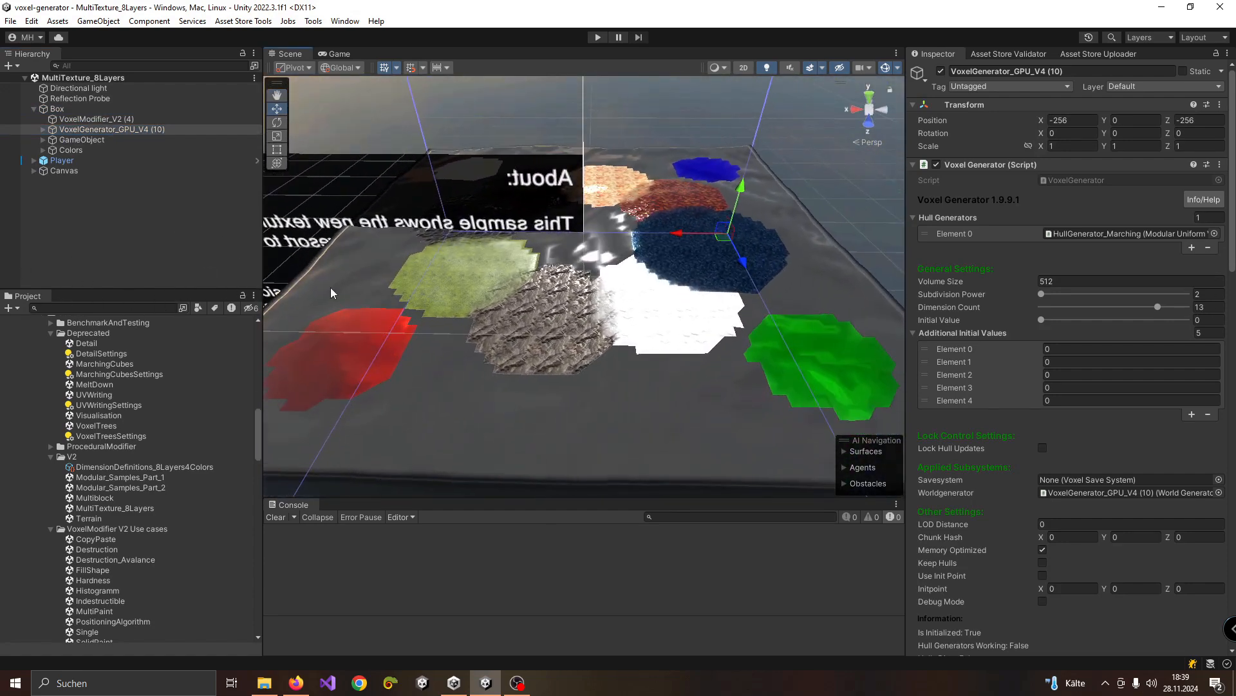
right_click_drag(570, 286, 499, 266)
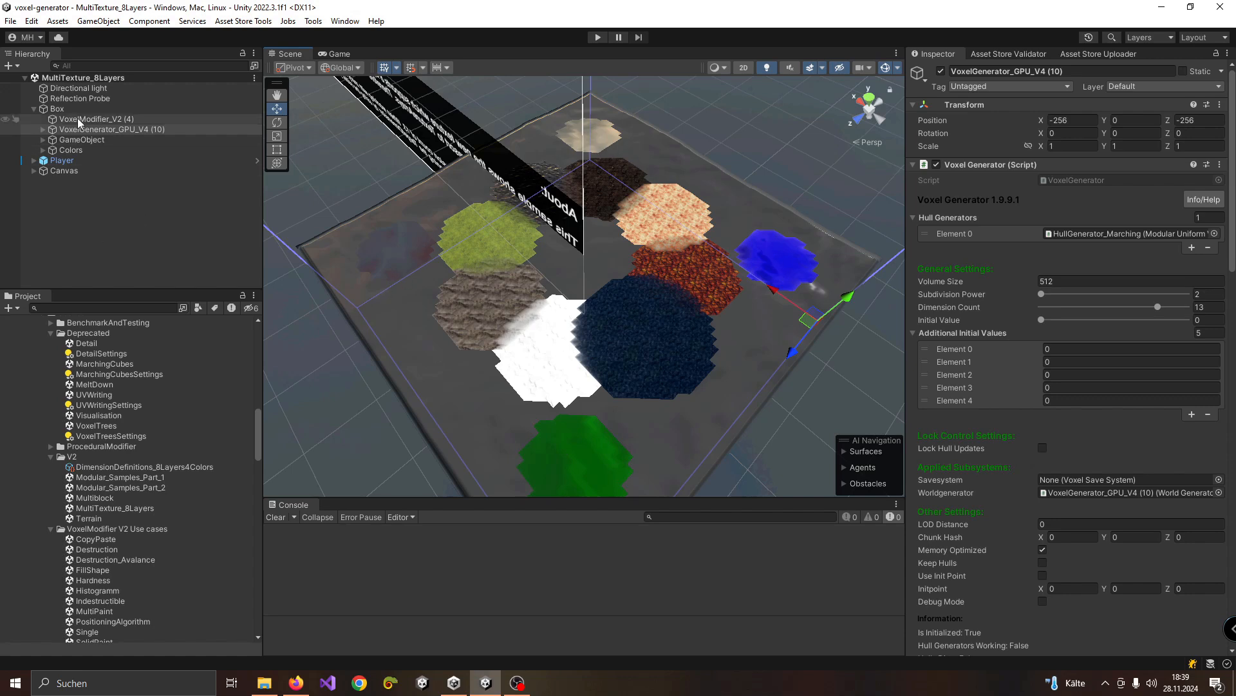
- Look through the components of VoxelGenerator_GPU_V4 (10) down to its Voxel Modifier settings
scroll(999, 369, "down", 12)
scroll(1000, 368, "down", 20)
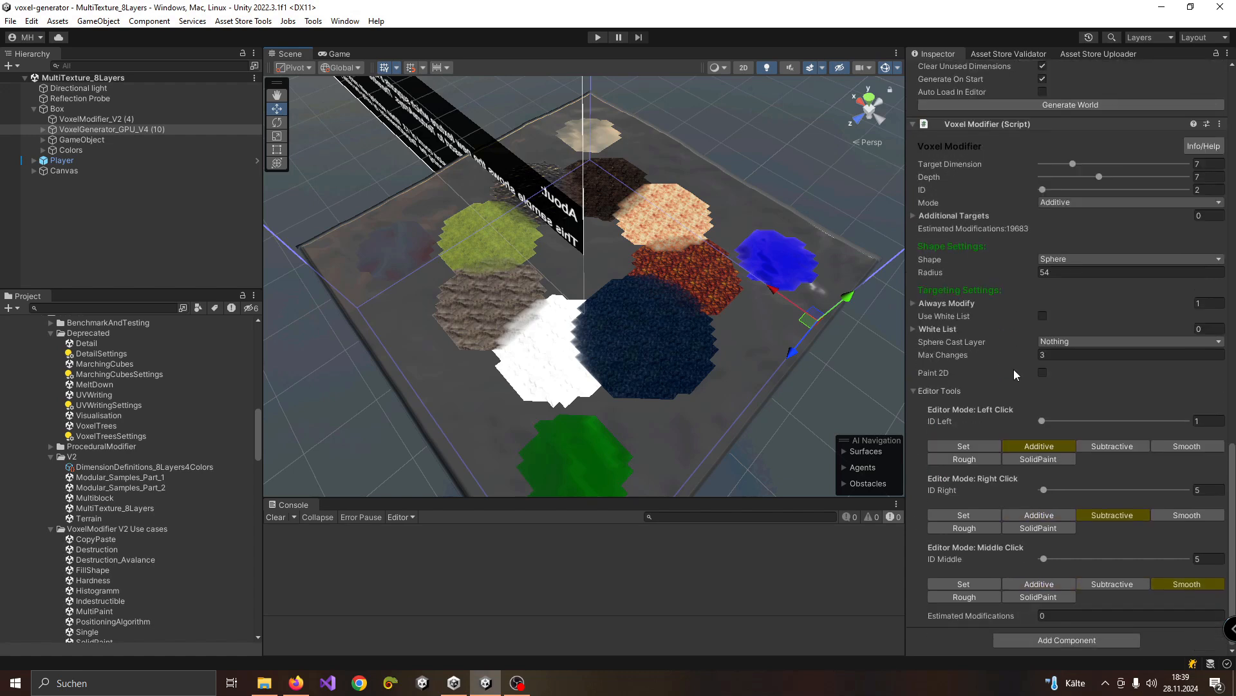
scroll(1011, 364, "up", 10)
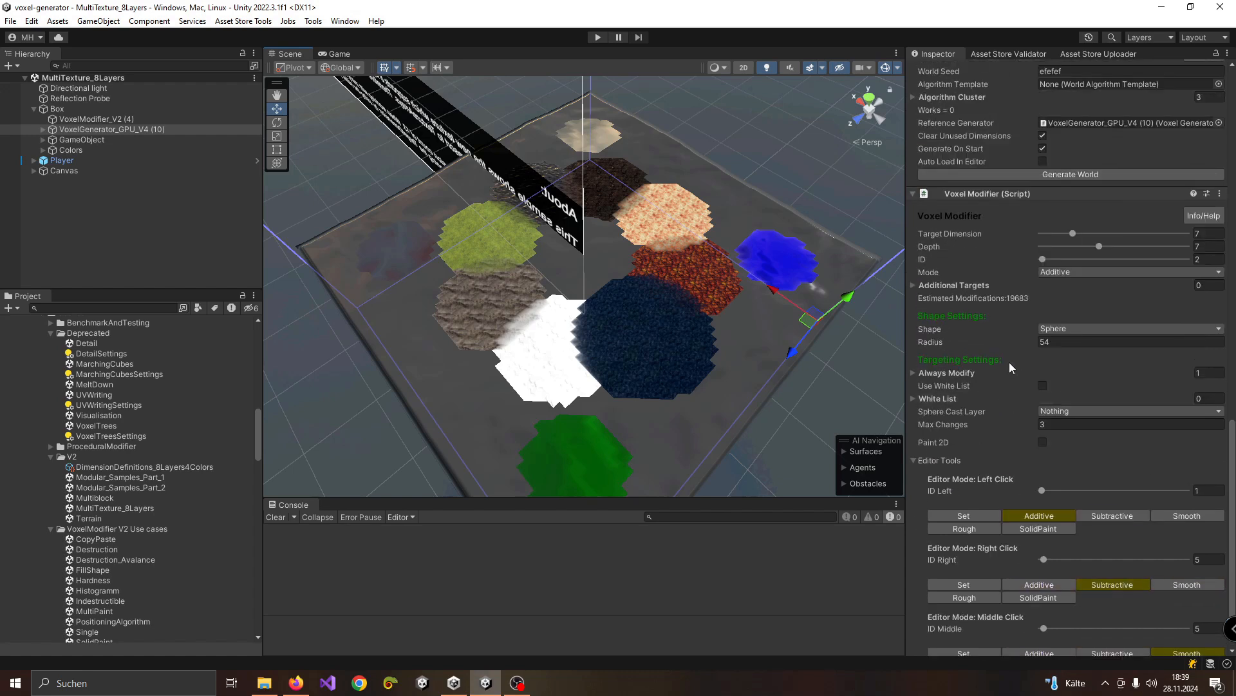
- Expand the GameObject group inside Box and examine the dimension choices of its first VoxelModifier_V2
left_click(75, 137)
left_click(74, 130)
left_click(72, 139)
left_click(43, 139)
left_click(85, 149)
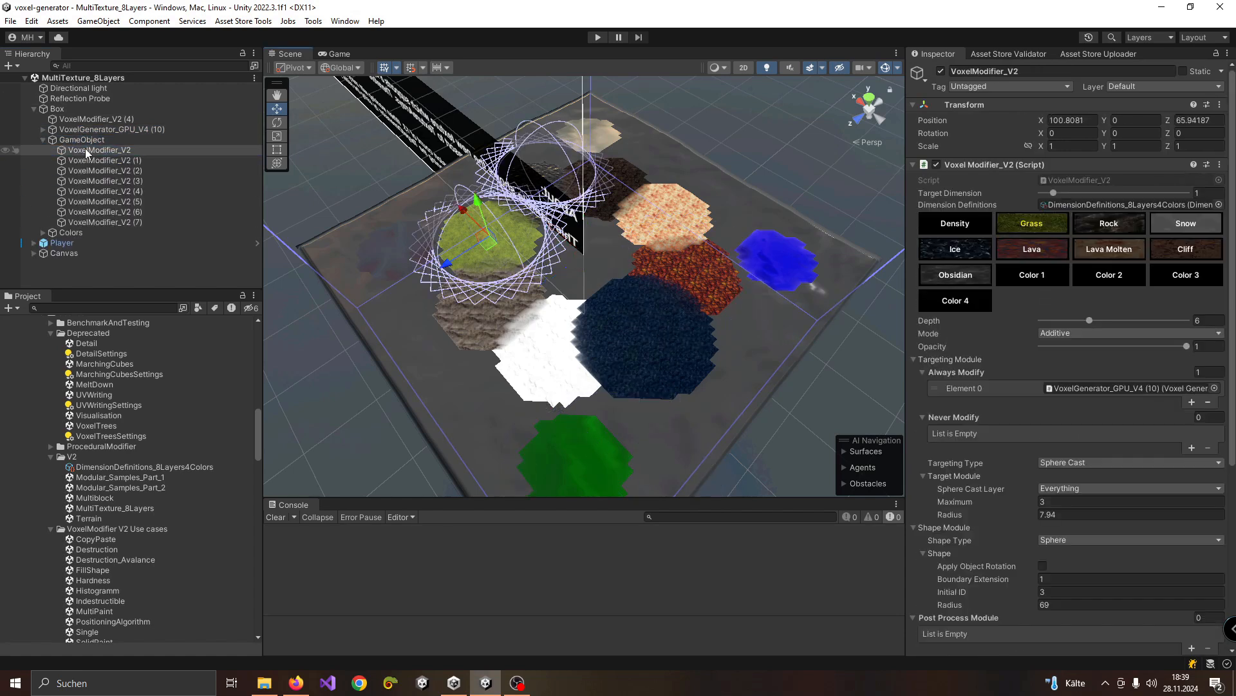
left_click(99, 160)
left_click(98, 152)
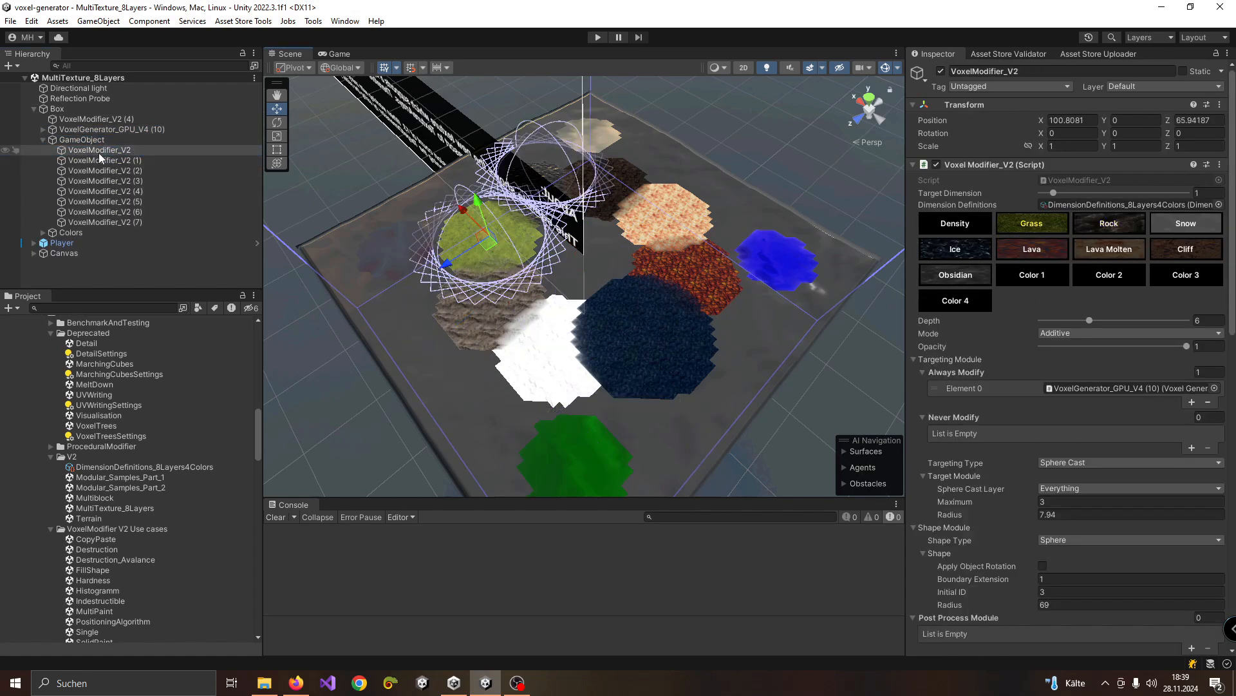
left_click_drag(448, 324, 450, 253, "alt")
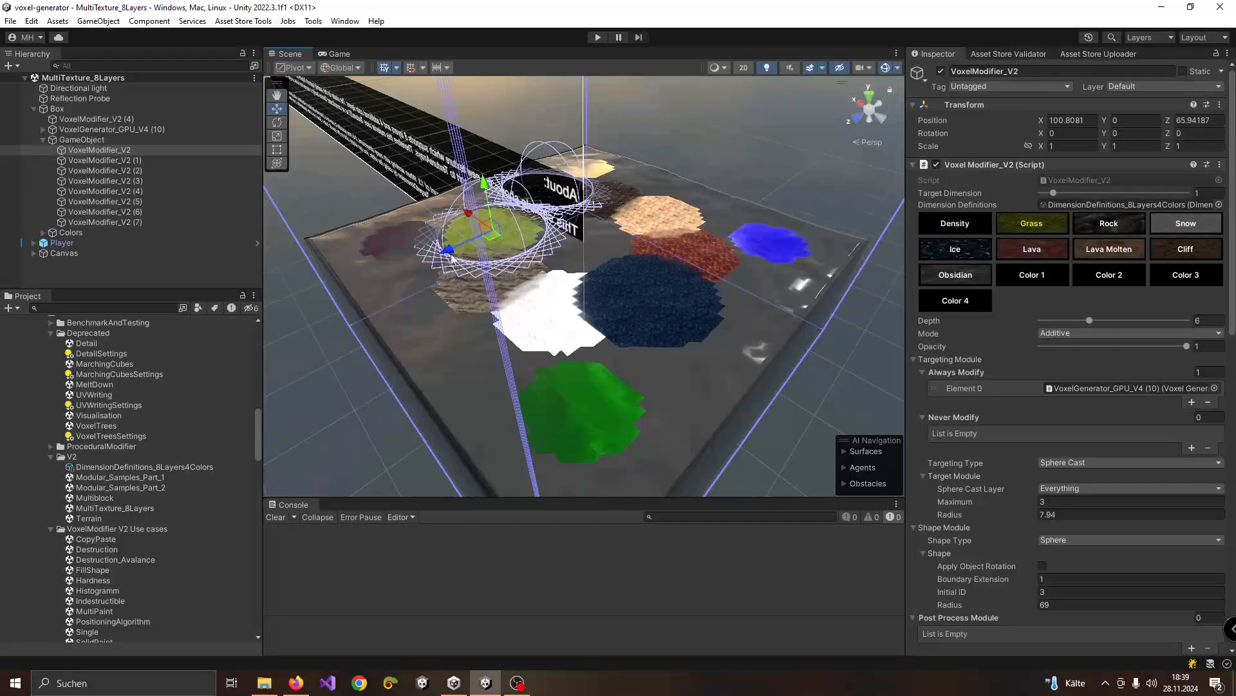
- Review the General Settings of VoxelGenerator_GPU_V4 (10), including its dimension count
left_click(68, 131)
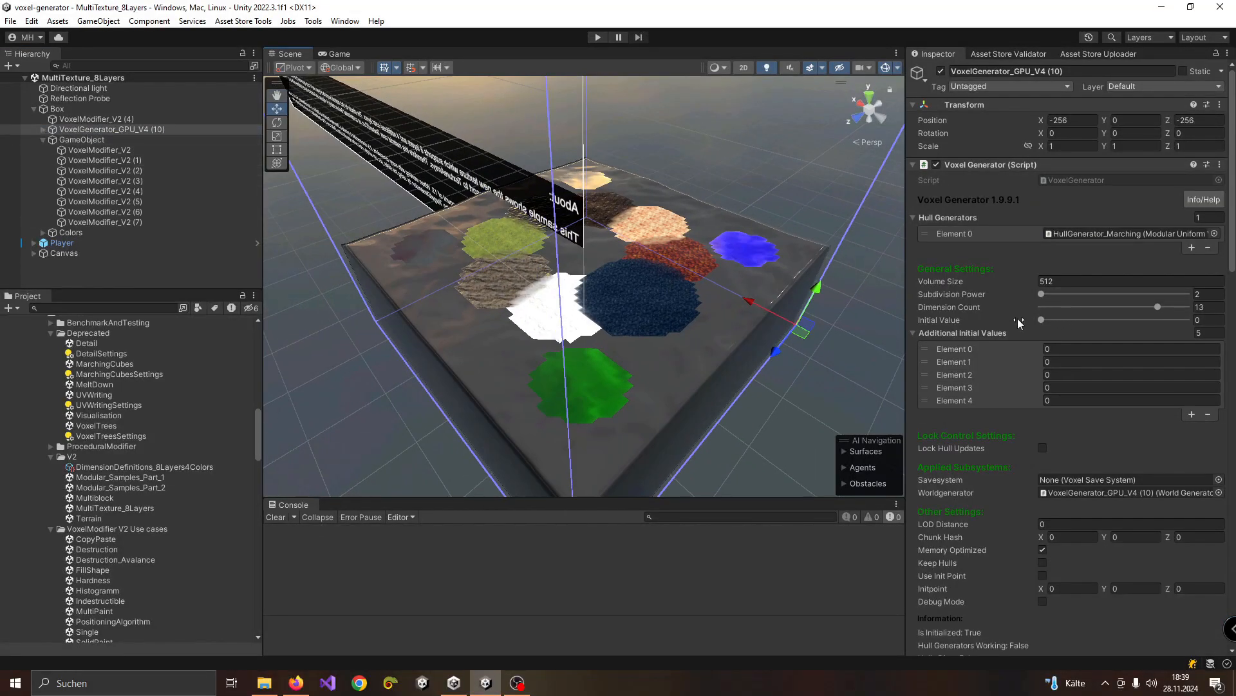
scroll(1018, 318, "down", 3)
scroll(1040, 353, "up", 3)
- Carve a large hollow into the block's near edge using VoxelModifier_V2 with Density as the target dimension
left_click(111, 149)
left_click_drag(750, 343, 707, 318, "alt")
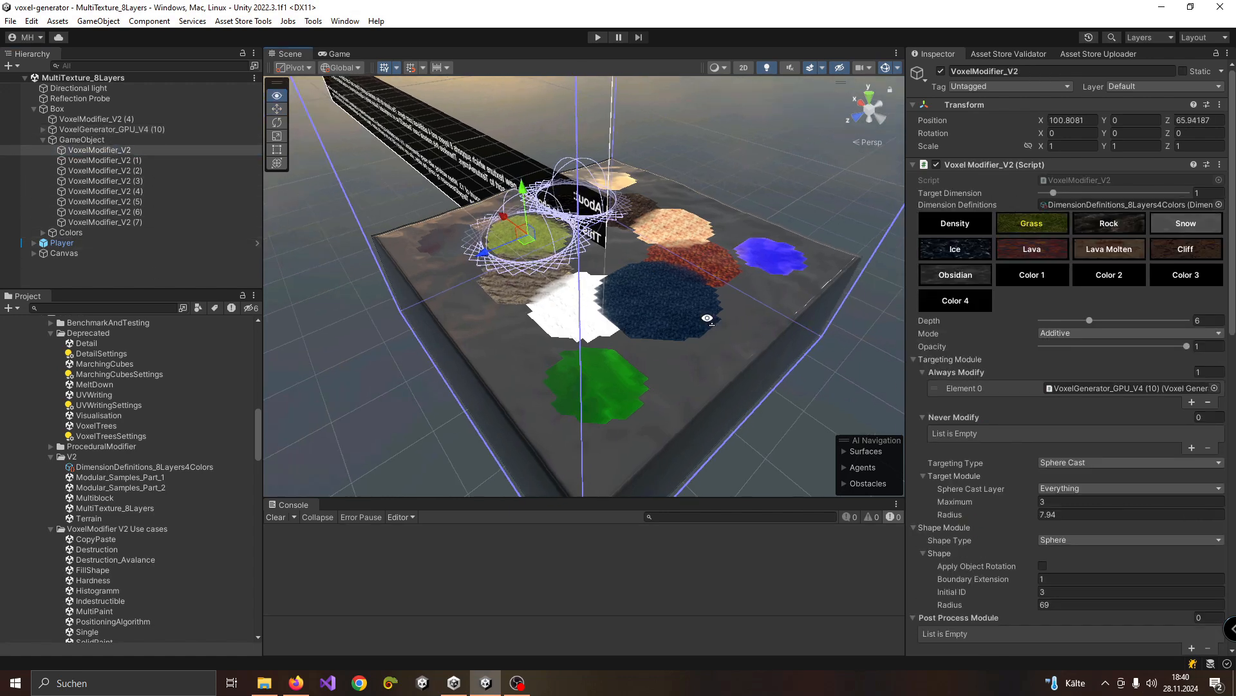
left_click_drag(748, 380, 723, 374, "alt")
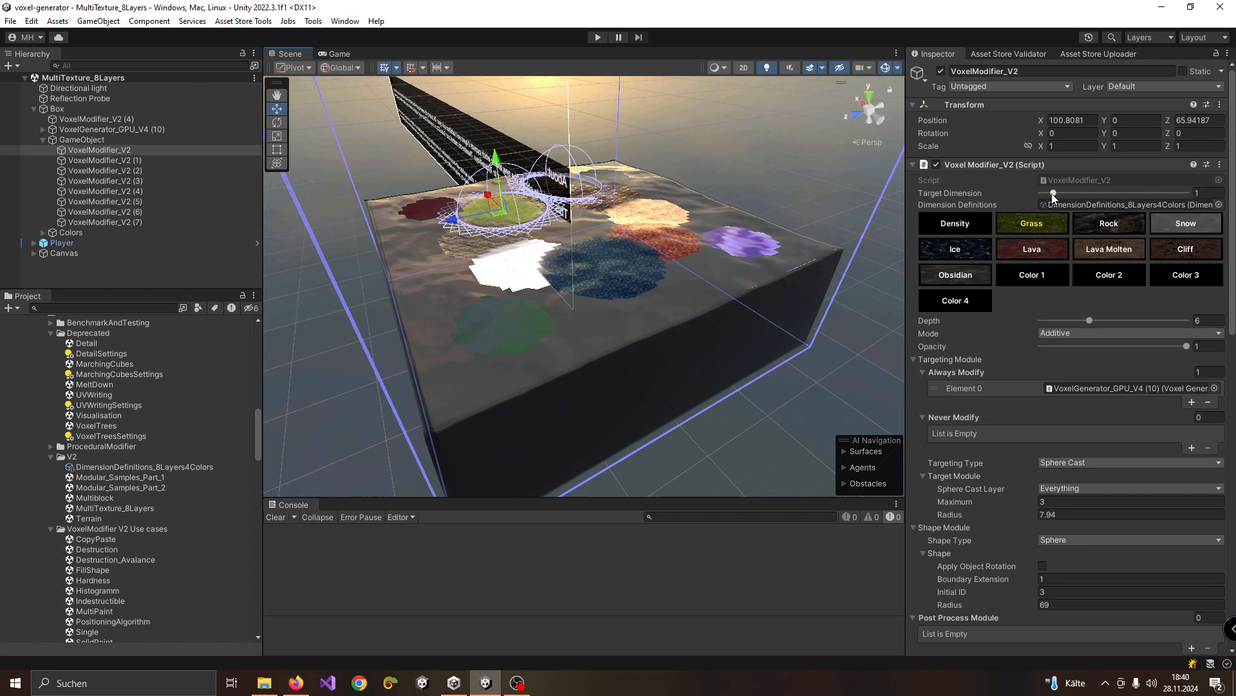
left_click(976, 225)
right_click_drag(685, 344, 671, 358)
mouse_move(549, 365)
left_mouse_down()
mouse_move(720, 336)
mouse_move(639, 402)
left_mouse_up()
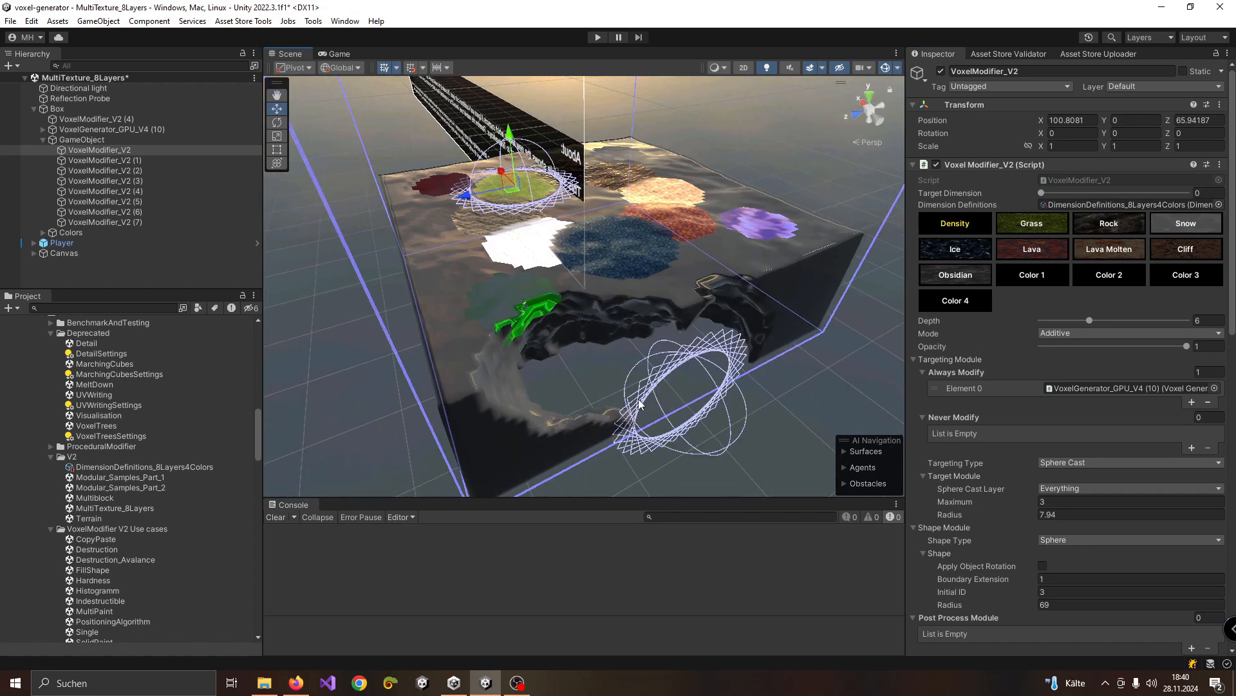
- Set the target dimension of VoxelModifier_V2 to Grass and open its DimensionDefinitions_8Layers4Colors asset
left_click(1031, 225)
left_click(1050, 225)
left_click(90, 150)
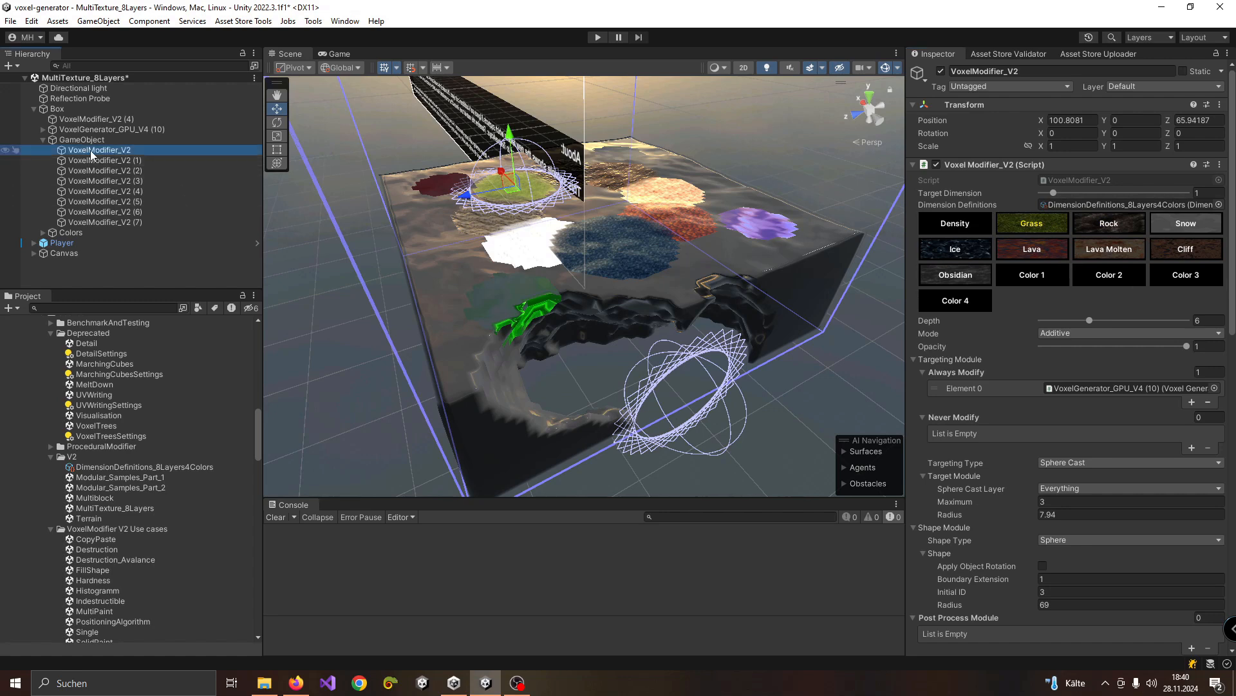
left_click(1068, 205)
double_click(1068, 204)
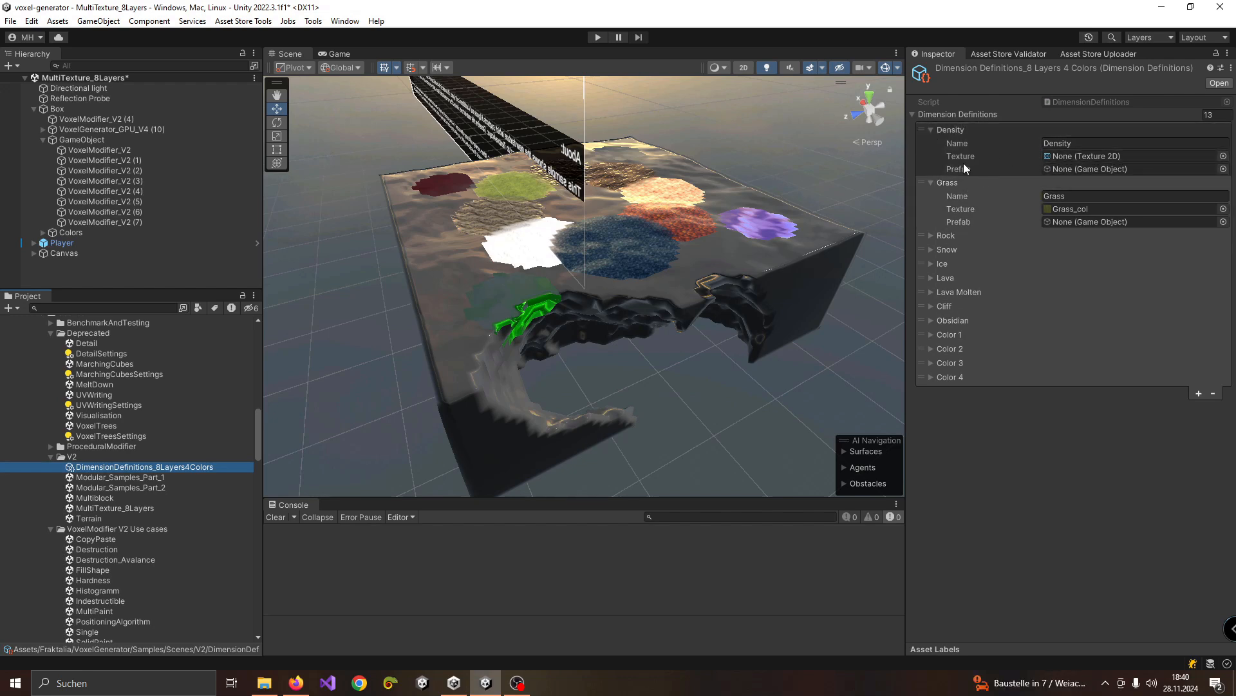
- Paint Ice and Lava across the block's upper surface using VoxelModifier_V2
left_click(931, 129)
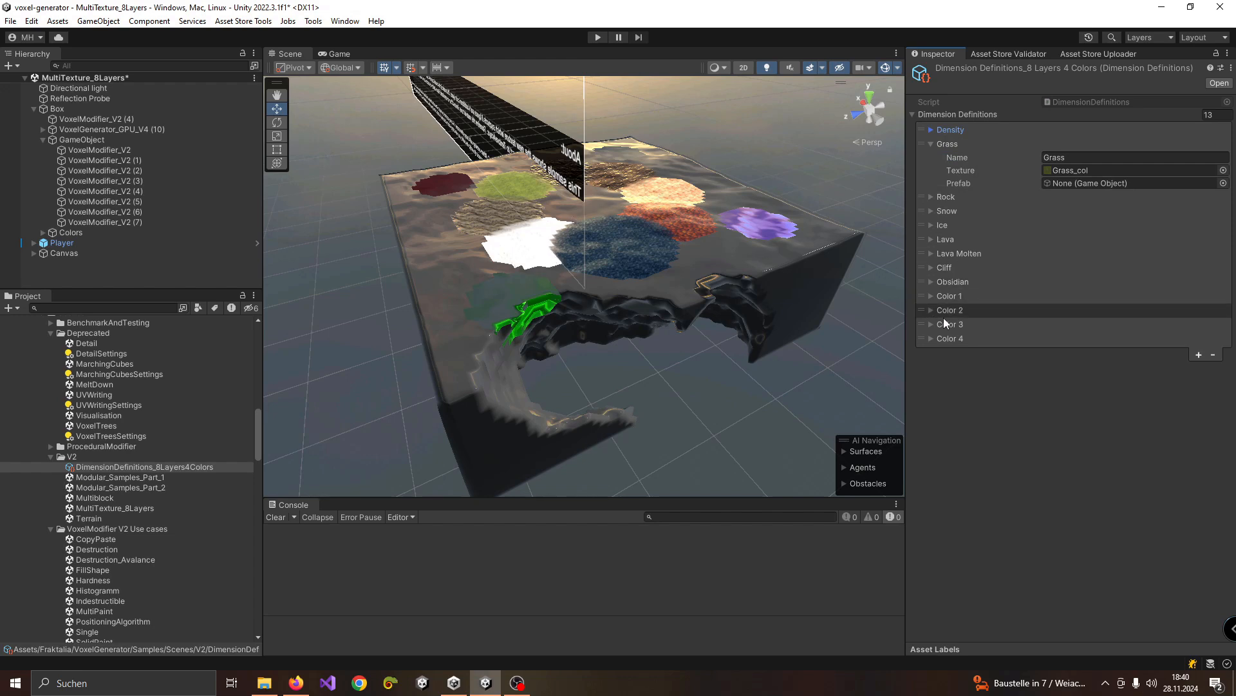
left_click(90, 150)
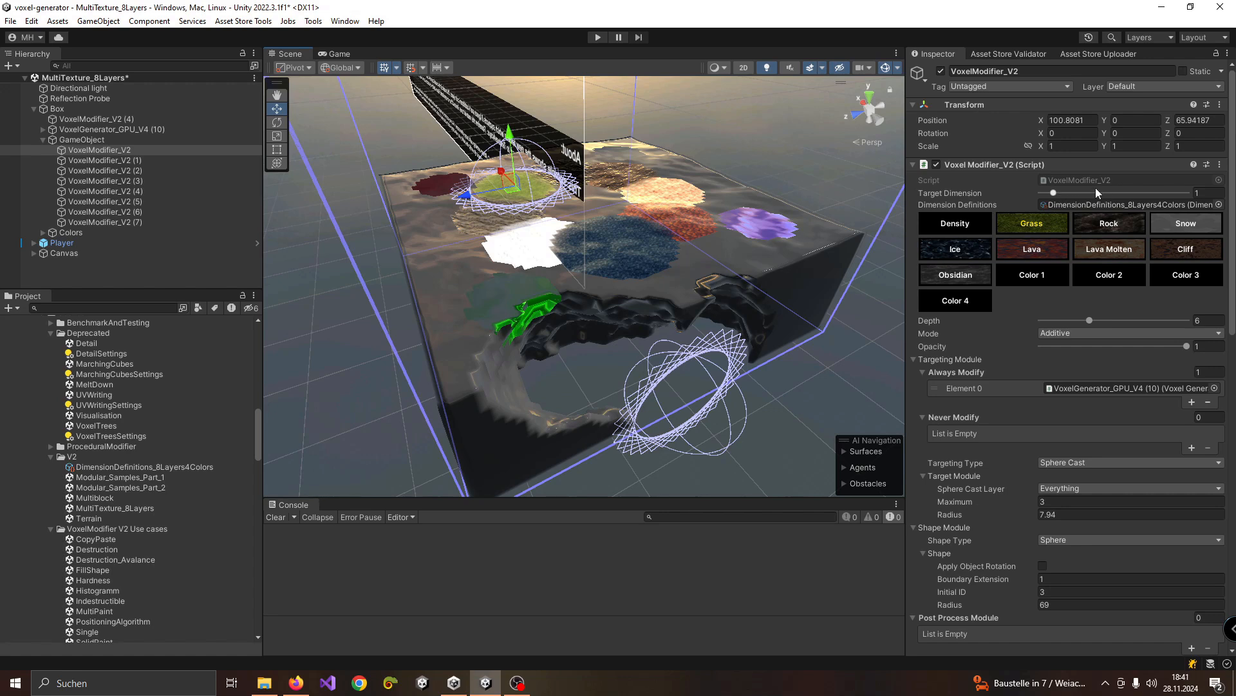
left_click(957, 252)
right_click_drag(773, 299, 750, 289)
mouse_move(715, 270)
left_mouse_down()
mouse_move(564, 276)
mouse_move(760, 253)
mouse_move(701, 199)
mouse_move(657, 207)
mouse_move(635, 248)
mouse_move(663, 330)
mouse_move(677, 236)
mouse_move(586, 213)
mouse_move(599, 274)
mouse_move(695, 264)
mouse_move(715, 314)
left_mouse_up()
left_click_drag(640, 249, 553, 276, "alt")
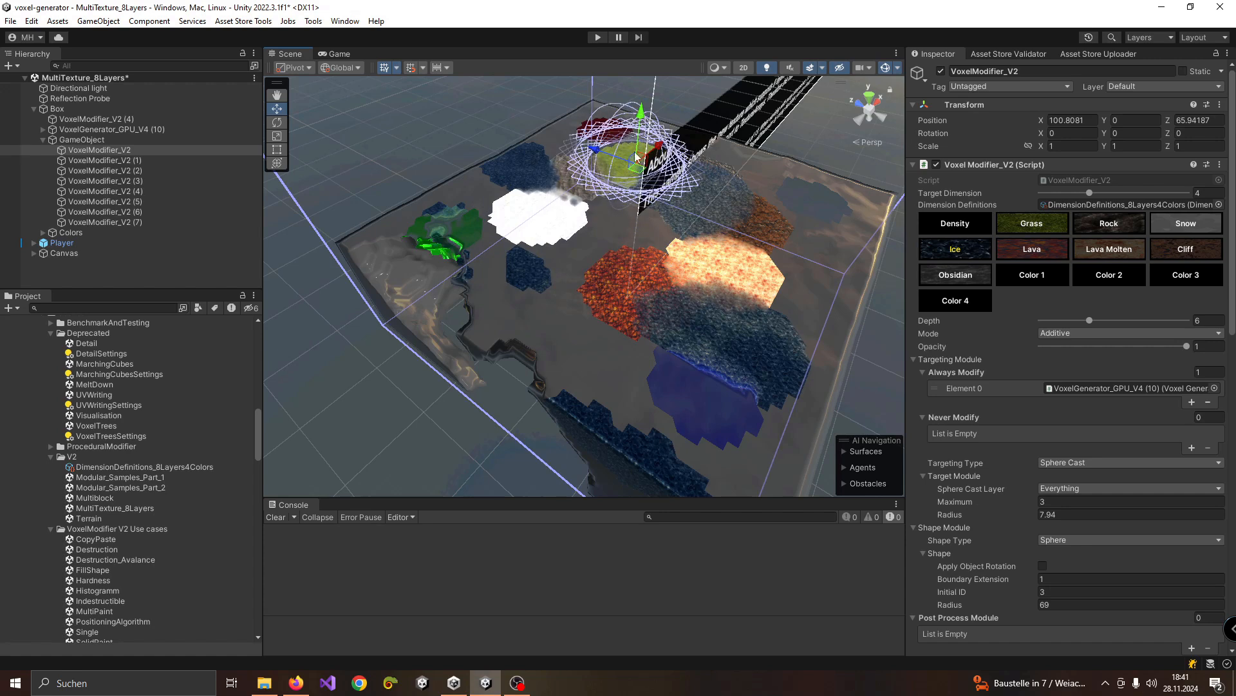
left_click(1032, 250)
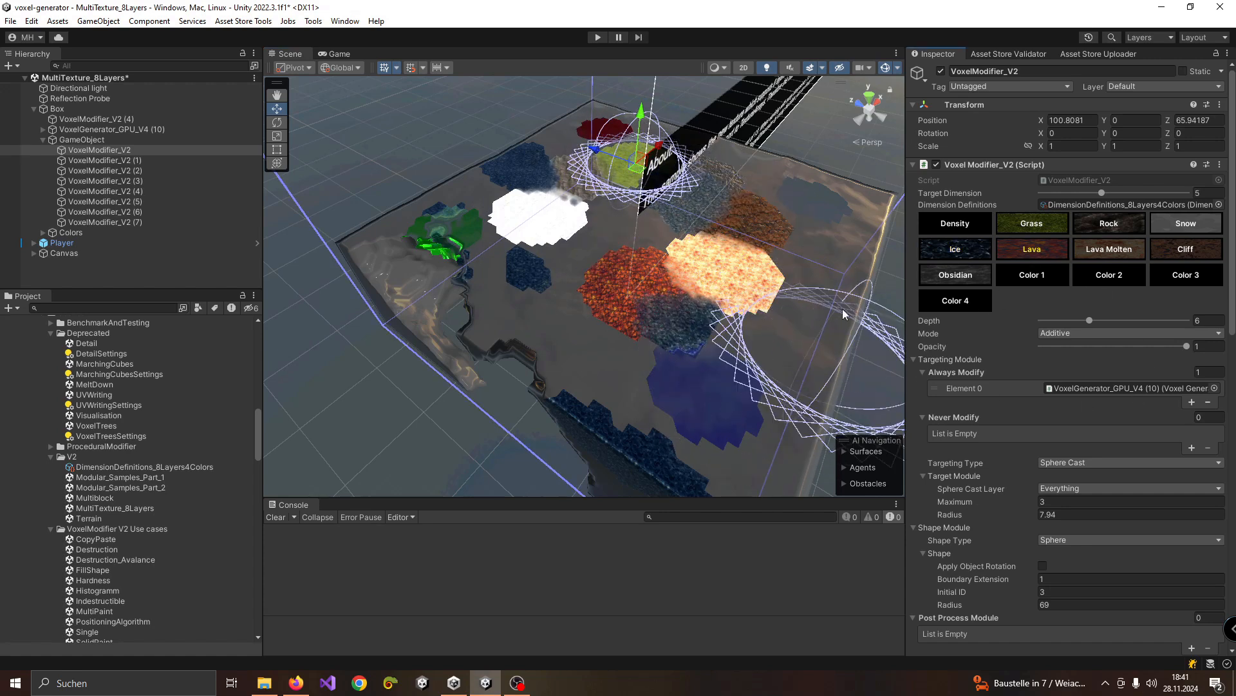
mouse_move(832, 195)
left_mouse_down()
mouse_move(667, 317)
mouse_move(775, 400)
mouse_move(624, 338)
mouse_move(739, 329)
left_mouse_up()
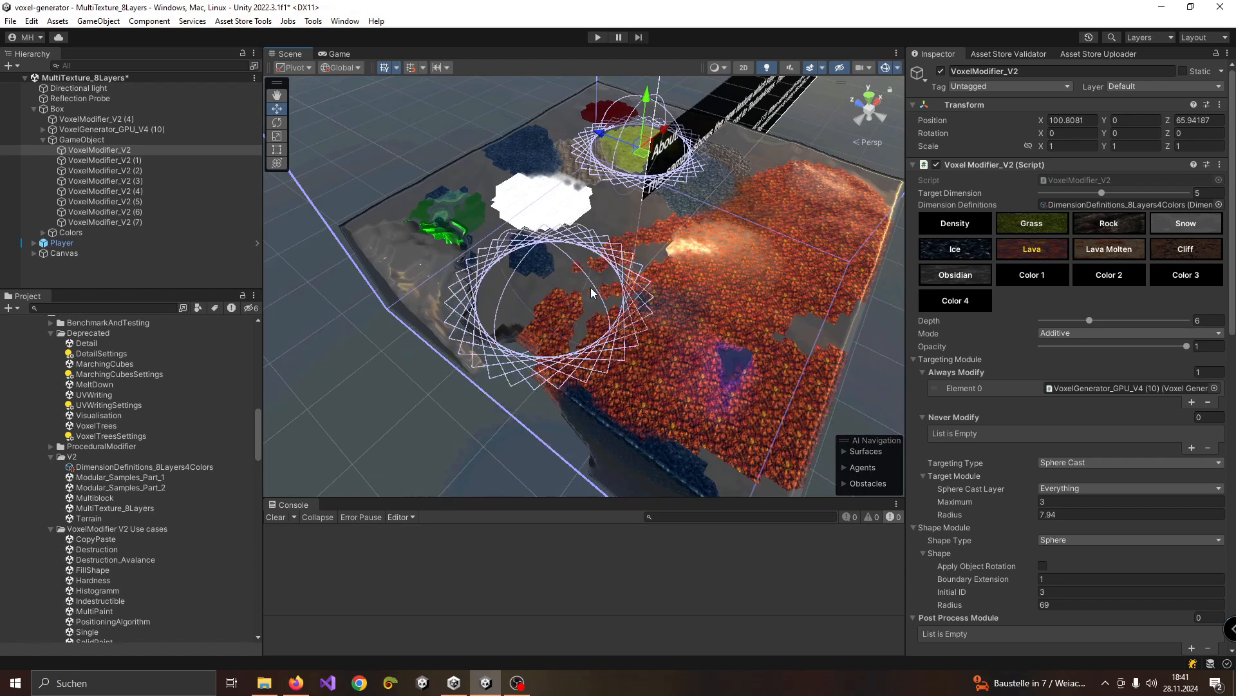
- Tint the painted surface with broad strokes of the Color 1, Color 2 and Color 3 dimensions
left_click(1032, 274)
mouse_move(737, 377)
left_mouse_down()
mouse_move(552, 326)
mouse_move(641, 262)
mouse_move(497, 221)
mouse_move(507, 281)
mouse_move(552, 234)
mouse_move(538, 290)
mouse_move(500, 213)
left_mouse_up()
left_click(1109, 275)
mouse_move(628, 263)
left_mouse_down()
mouse_move(745, 359)
mouse_move(900, 327)
left_mouse_up()
left_click(1173, 279)
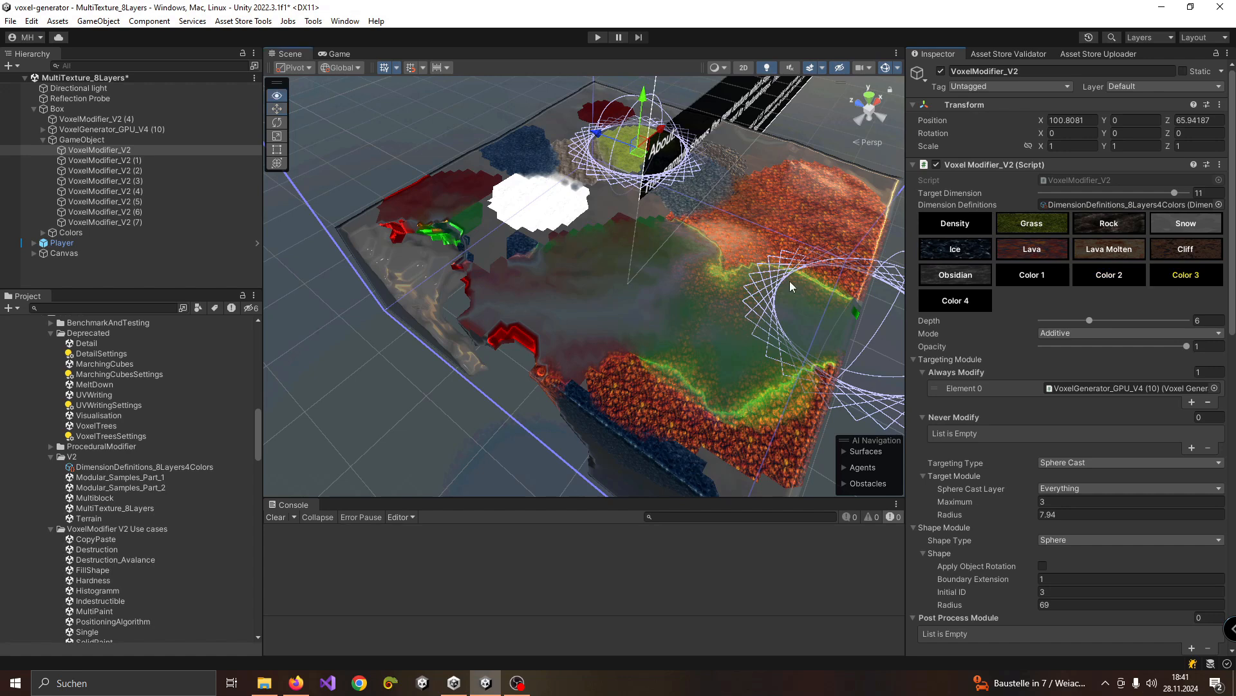
mouse_move(745, 212)
left_mouse_down()
mouse_move(717, 165)
mouse_move(628, 190)
left_mouse_up()
- Carve large hollows through the painted terrain using VoxelModifier_V2 with Density as the target dimension
left_click(959, 225)
mouse_move(662, 284)
left_mouse_down()
mouse_move(771, 225)
mouse_move(829, 342)
mouse_move(715, 308)
mouse_move(589, 306)
mouse_move(627, 357)
mouse_move(583, 399)
left_mouse_up()
scroll(1054, 367, "down", 3)
scroll(1054, 367, "down", 15)
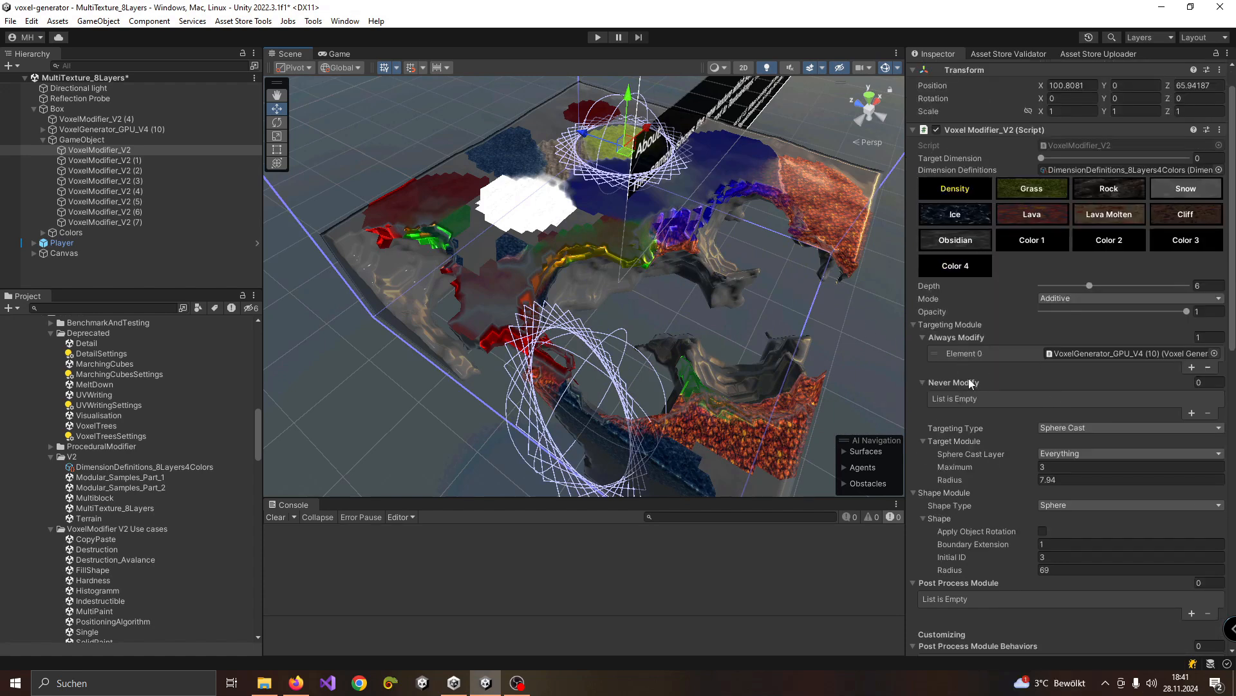
scroll(1029, 406, "down", 8)
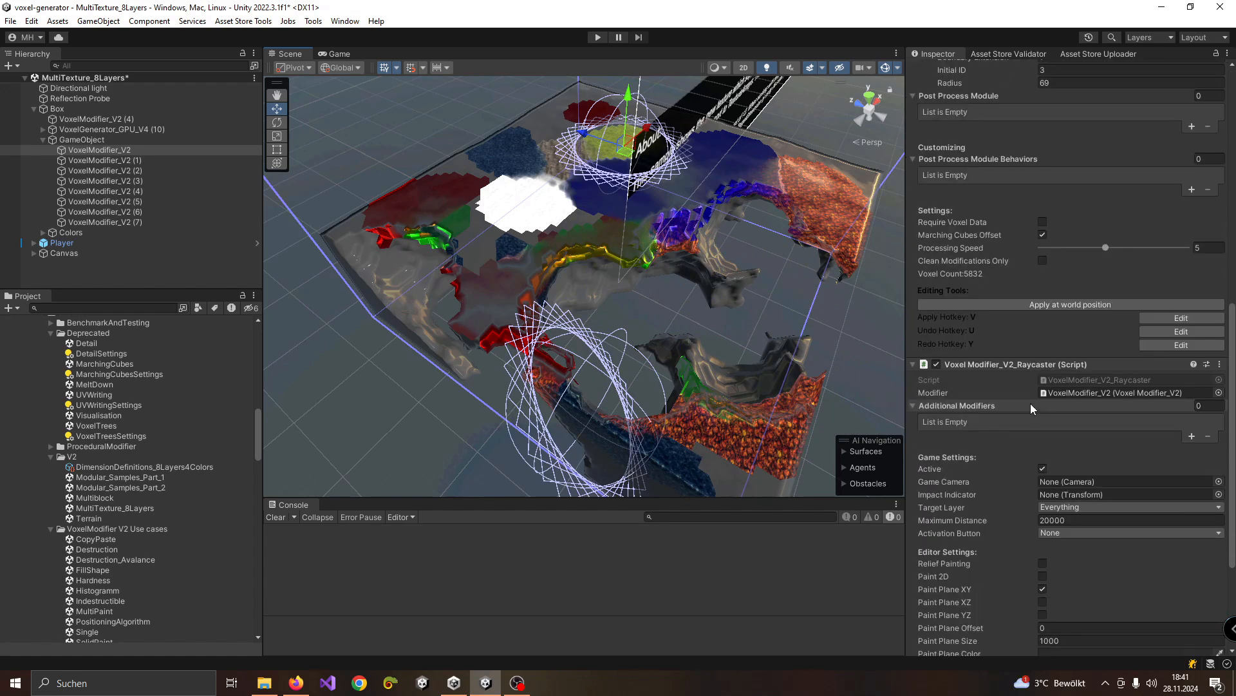
scroll(1008, 412, "up", 8)
scroll(1007, 388, "up", 16)
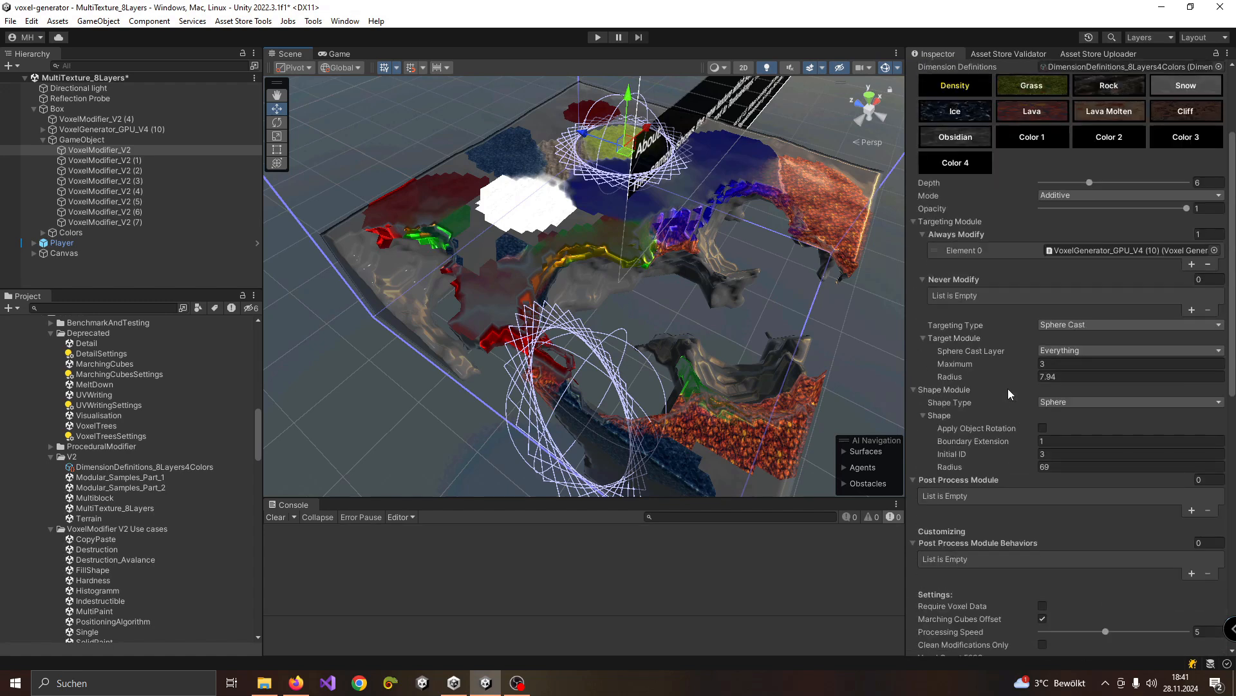
left_click_drag(779, 357, 630, 320, "alt")
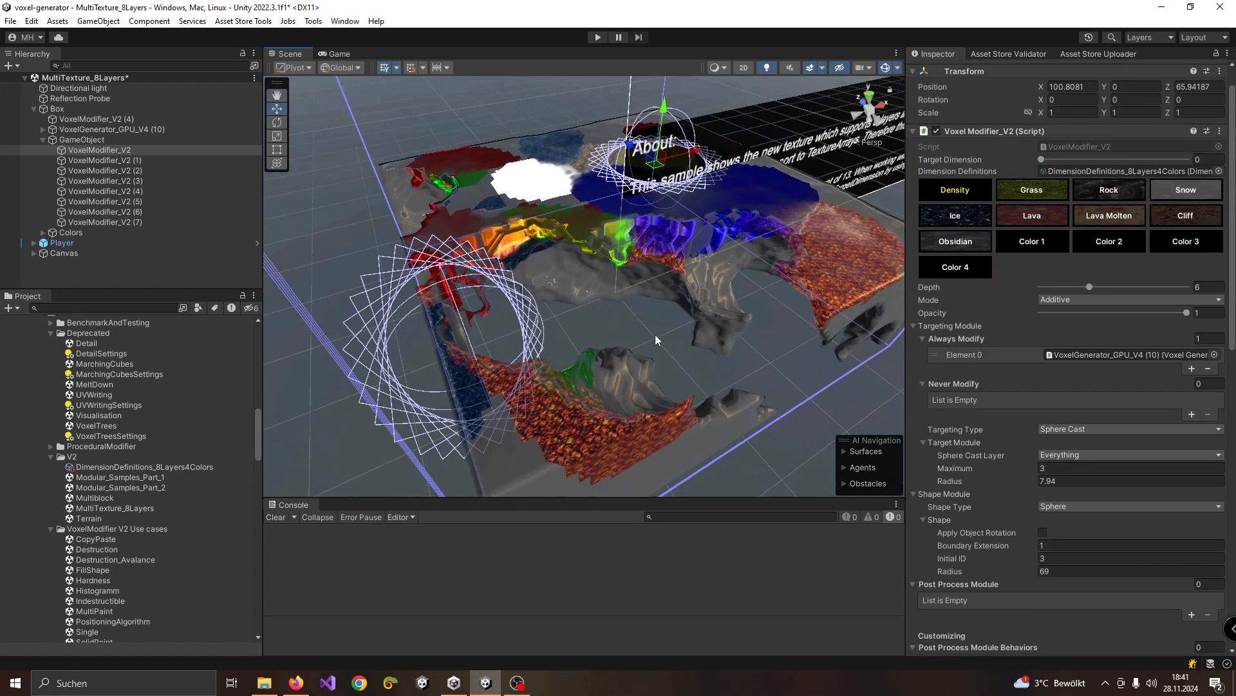
mouse_move(760, 348)
left_mouse_down()
mouse_move(837, 302)
mouse_move(692, 161)
mouse_move(586, 244)
mouse_move(459, 192)
mouse_move(588, 185)
left_mouse_up()
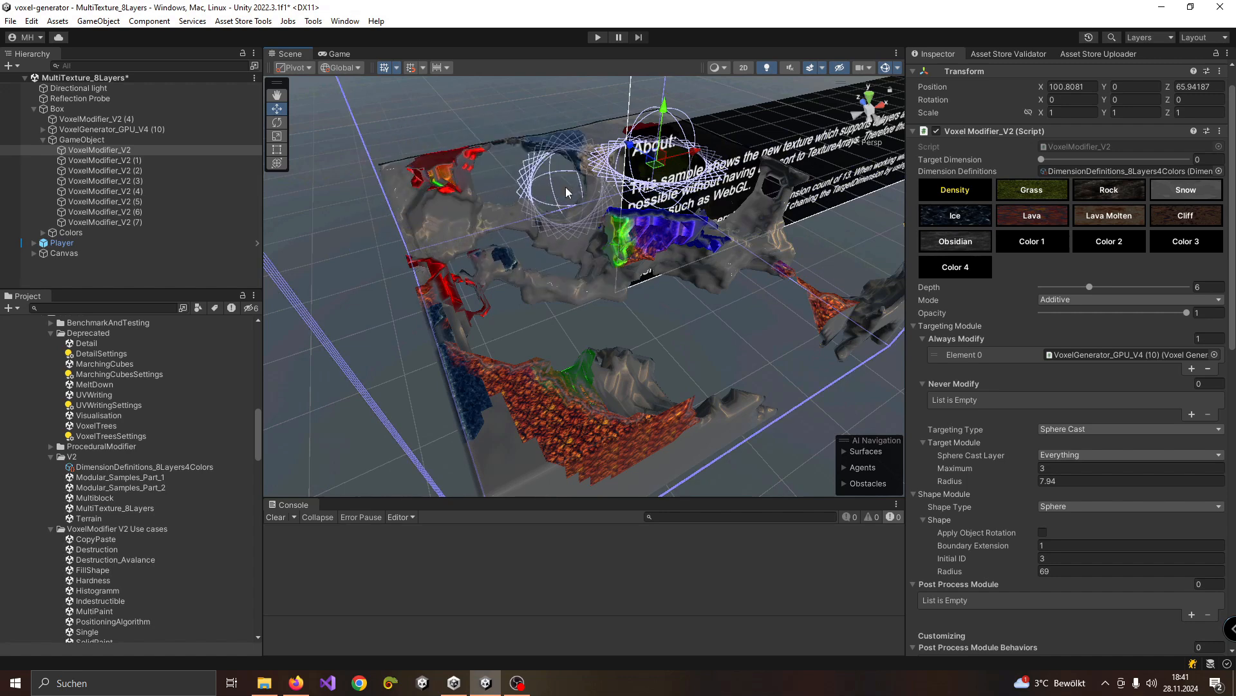
- Paint Lava over the remaining terrain along the block's near edge
left_click(1033, 215)
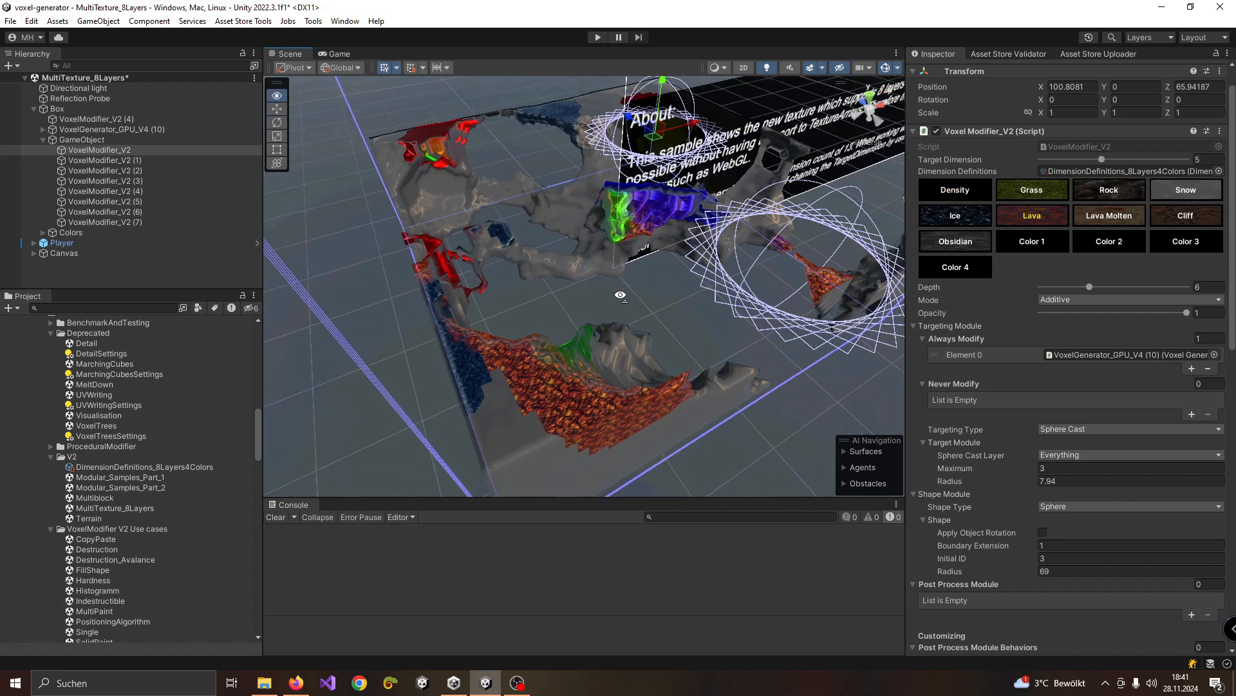
mouse_move(575, 417)
left_mouse_down()
mouse_move(547, 412)
mouse_move(670, 425)
left_mouse_up()
left_click_drag(664, 357, 658, 290, "alt")
mouse_move(459, 369)
left_mouse_down()
mouse_move(687, 395)
mouse_move(459, 369)
mouse_move(474, 412)
left_mouse_up()
- Carve away parts of the Lava-covered near edge with Density as the target dimension
left_click(961, 187)
right_click_drag(827, 269, 786, 285)
mouse_move(647, 363)
left_mouse_down()
mouse_move(684, 358)
mouse_move(676, 325)
mouse_move(636, 364)
mouse_move(567, 277)
mouse_move(554, 283)
left_mouse_up()
- Set the modifier shape's Initial ID to 255 and add solid Density masses across the carved block
scroll(1030, 465, "down", 1)
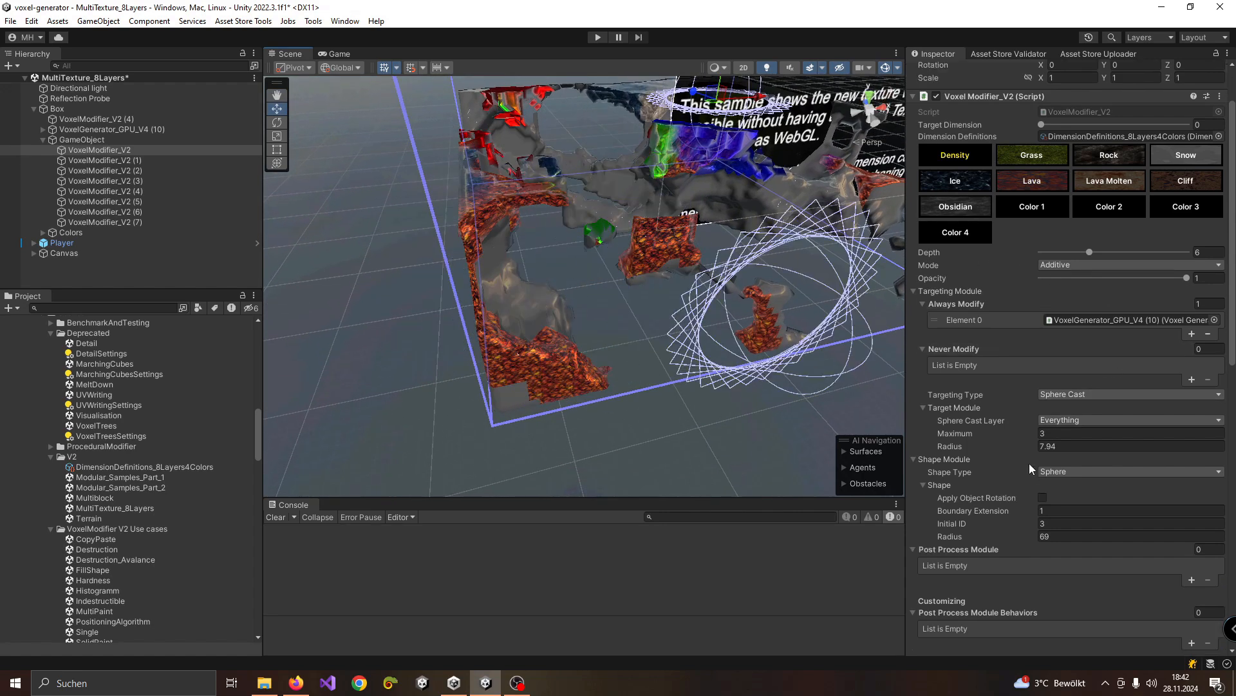
left_click(1049, 524)
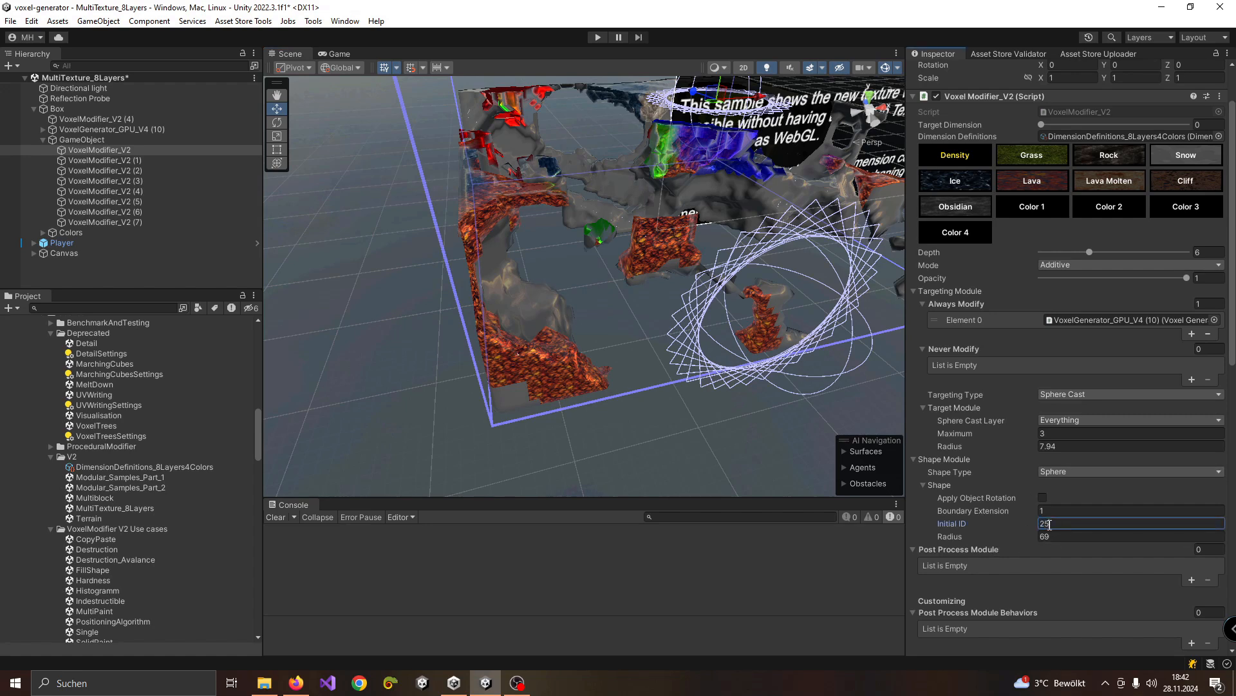
left_click_drag(386, 297, 695, 255, "alt")
left_click_drag(534, 247, 598, 334, "alt")
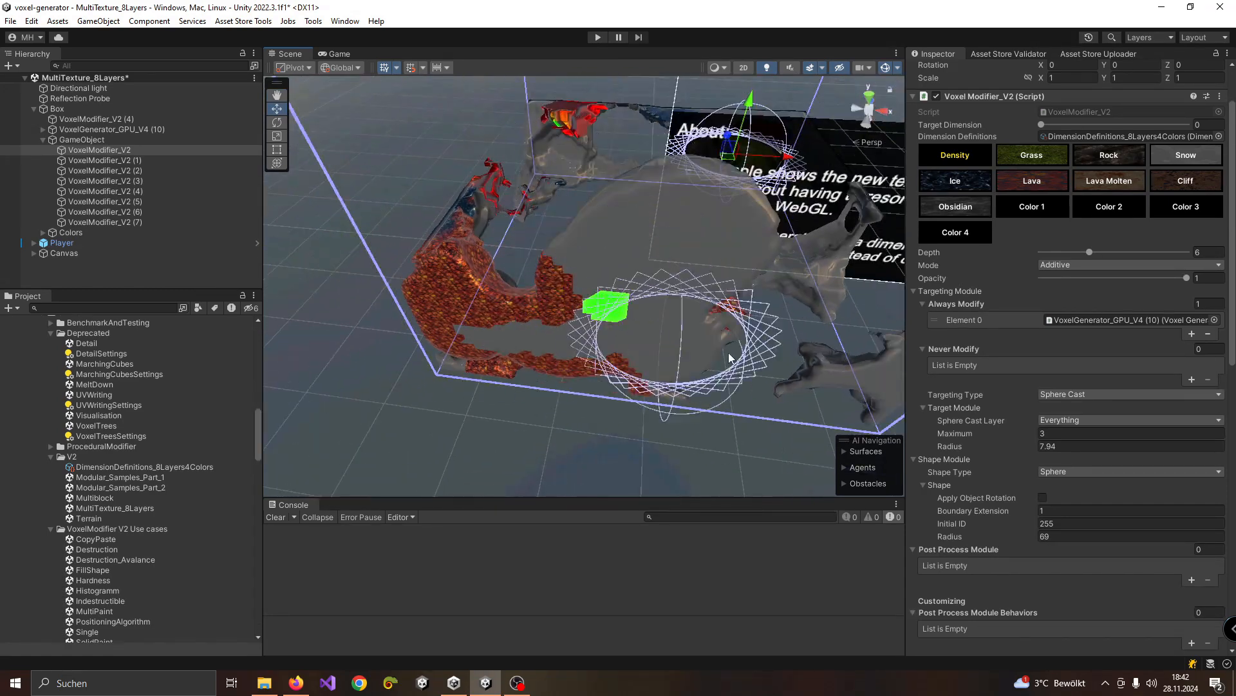
left_click_drag(768, 314, 508, 208, "alt")
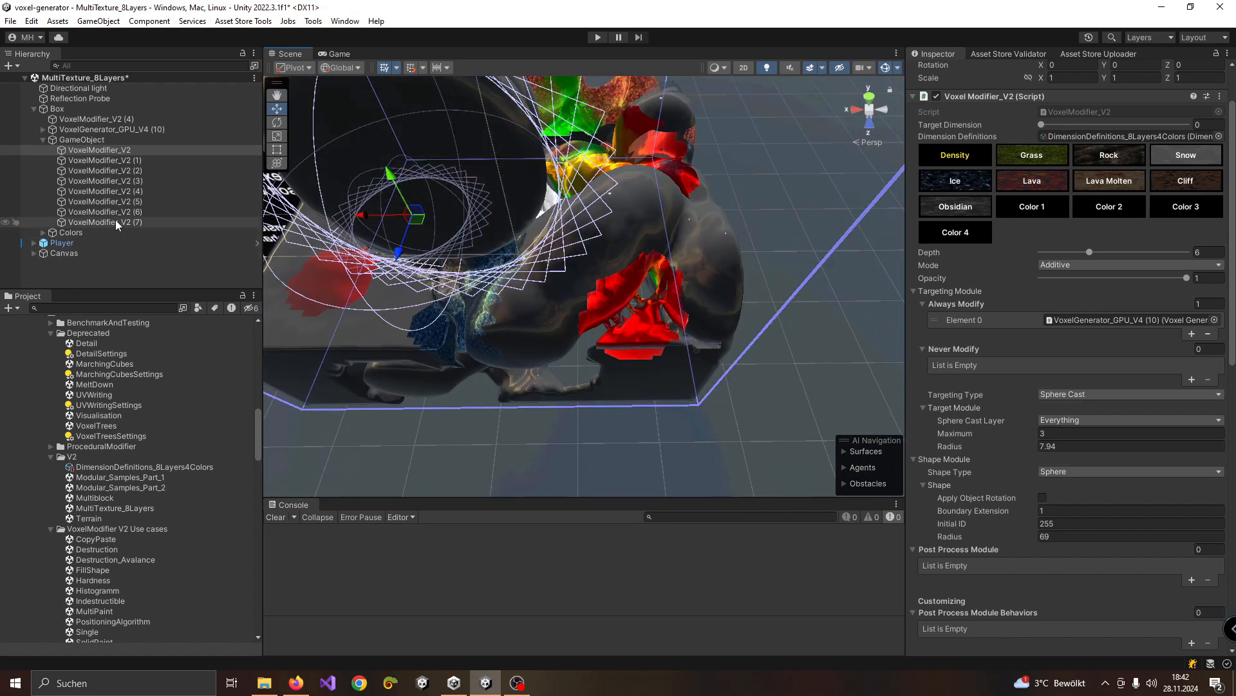
- Expand VoxelGenerator_GPU_V4 (10) and examine the WorldAlgorithms cluster settings and the Dimension Definitions assets available for it
left_click(91, 129)
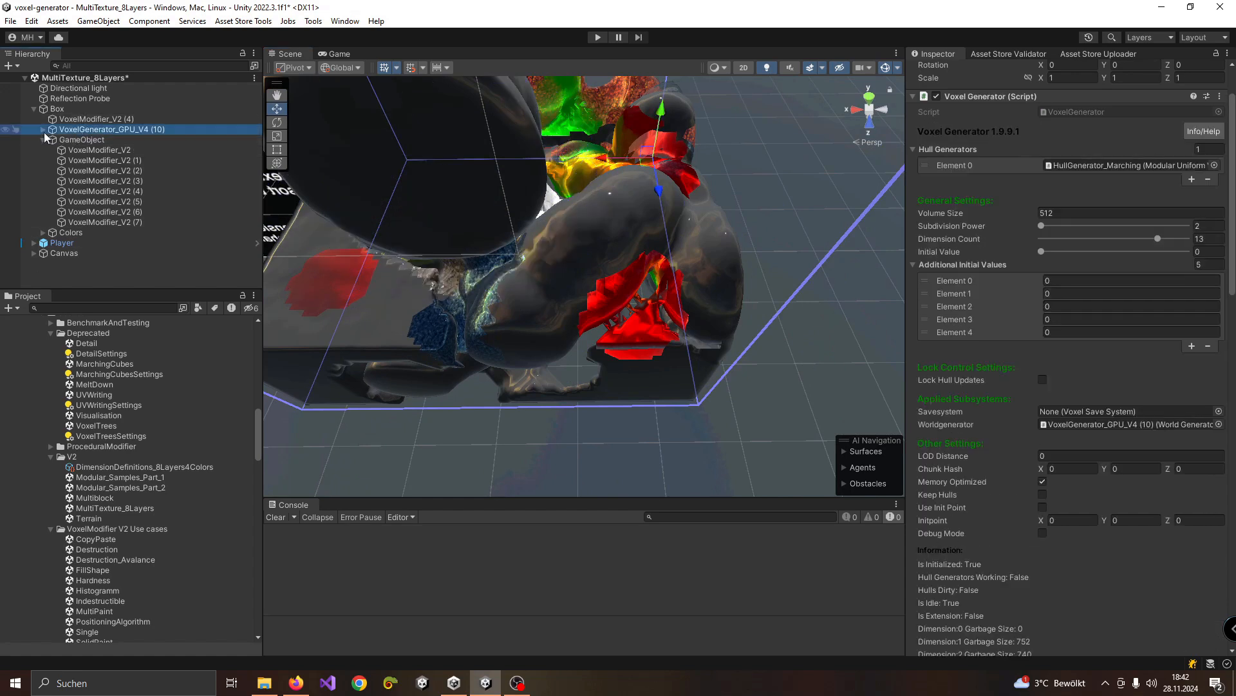
left_click(43, 130)
left_click(88, 140)
left_click(97, 159)
left_click(98, 140)
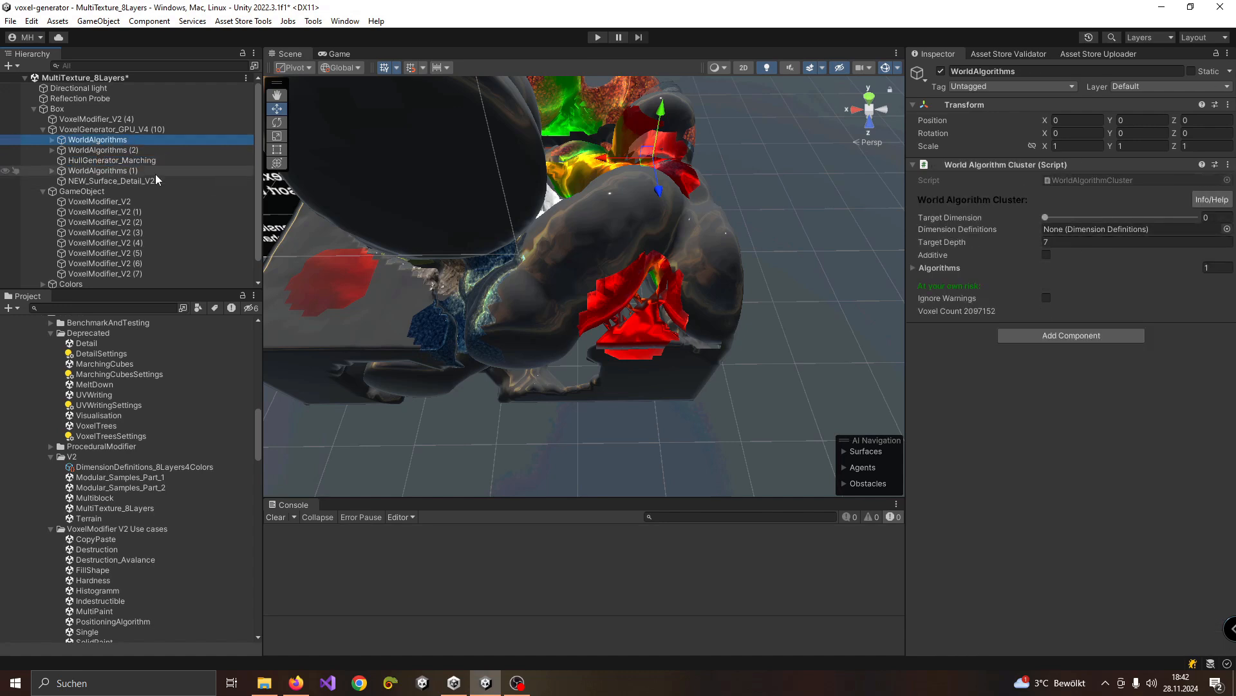
left_click(1227, 229)
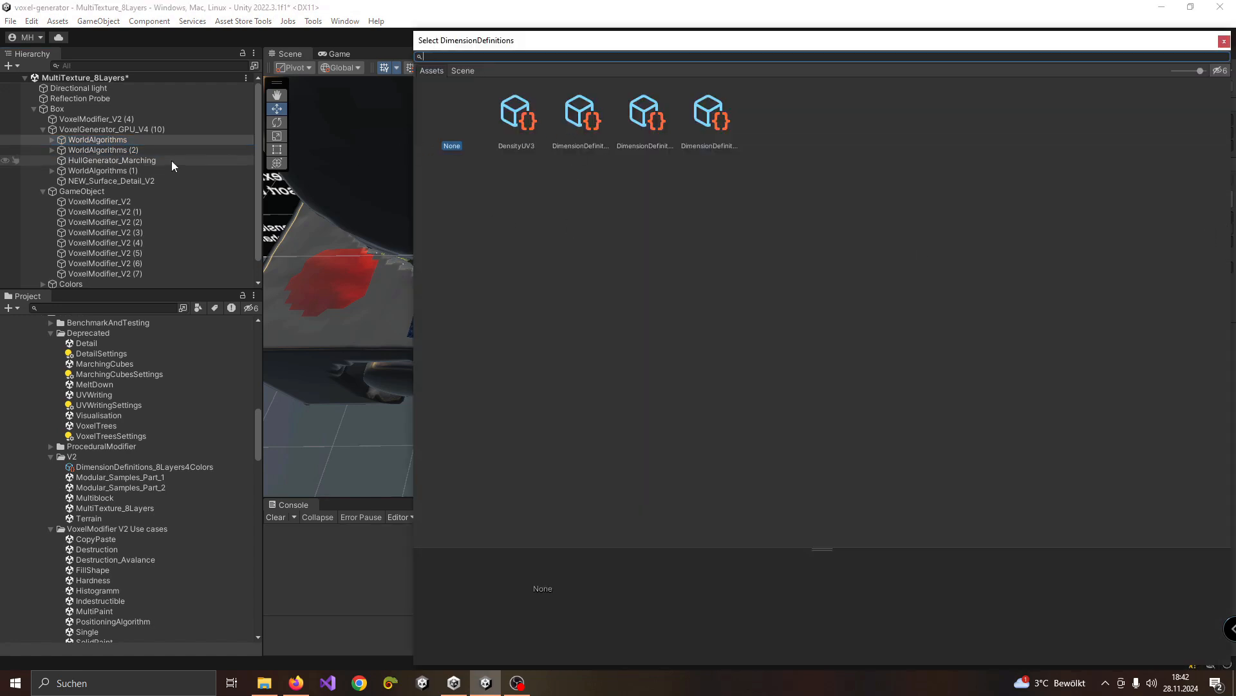
left_click(1224, 40)
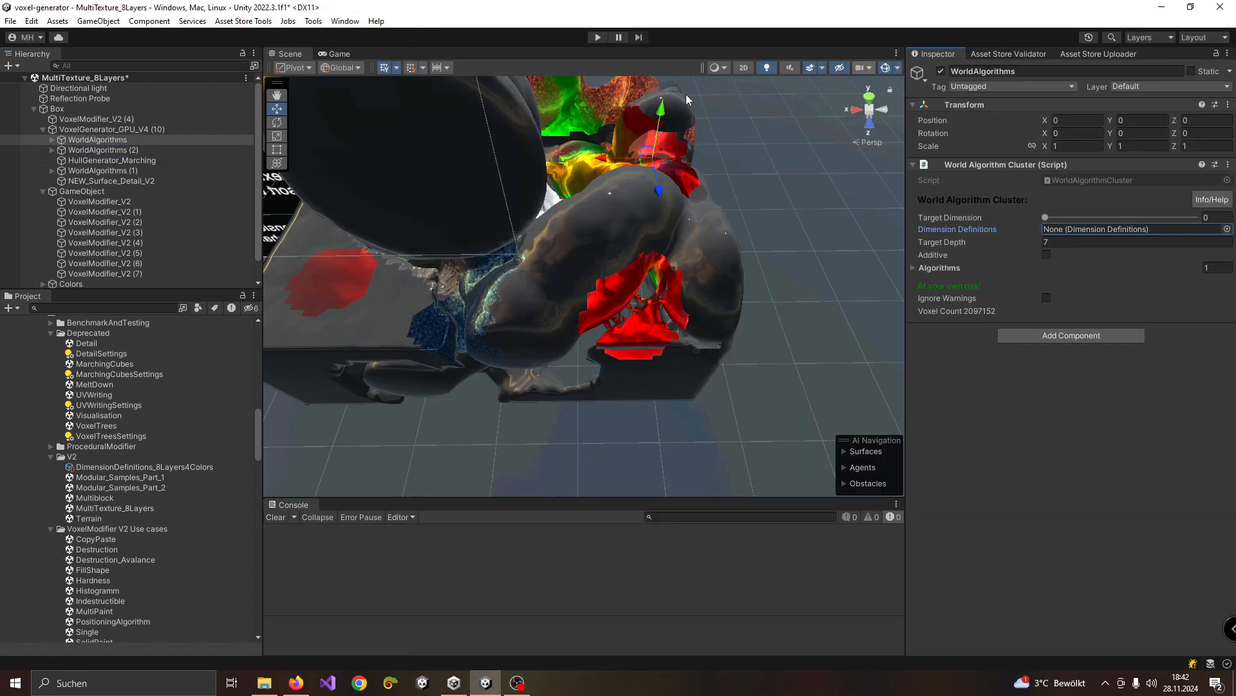
- Regenerate the block with Generate World on VoxelGenerator_GPU_V4 (10)
left_click(110, 129)
scroll(1089, 462, "down", 10)
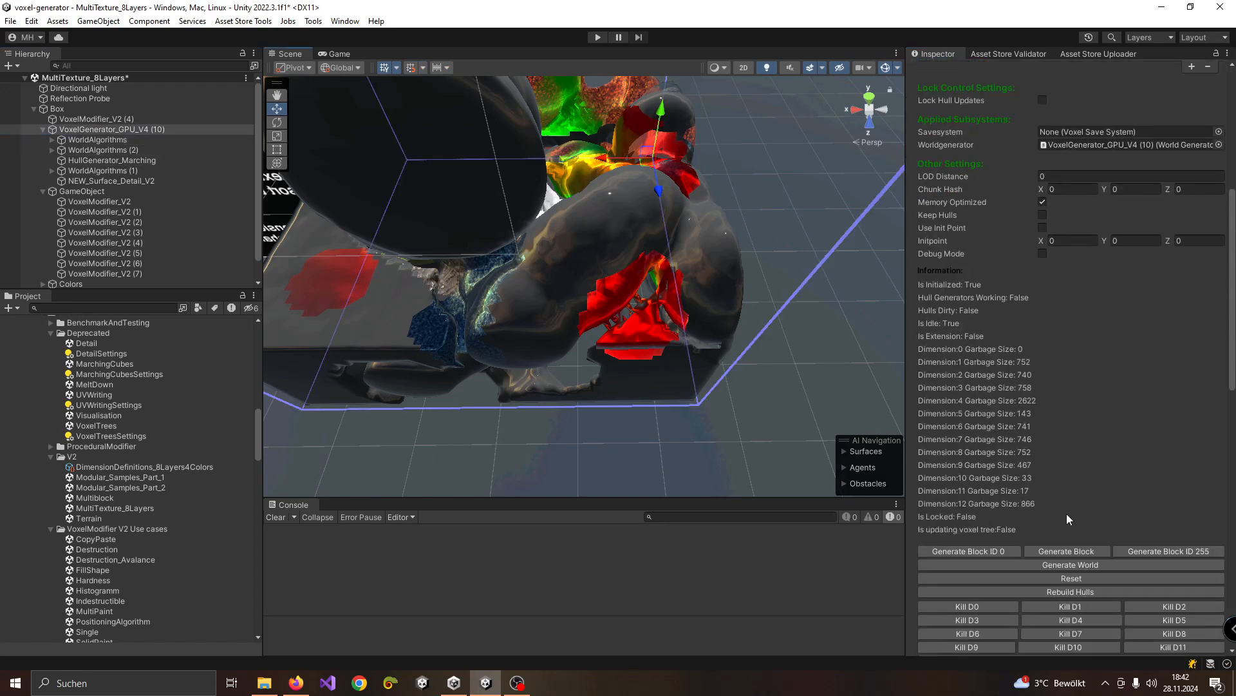
left_click(1072, 461)
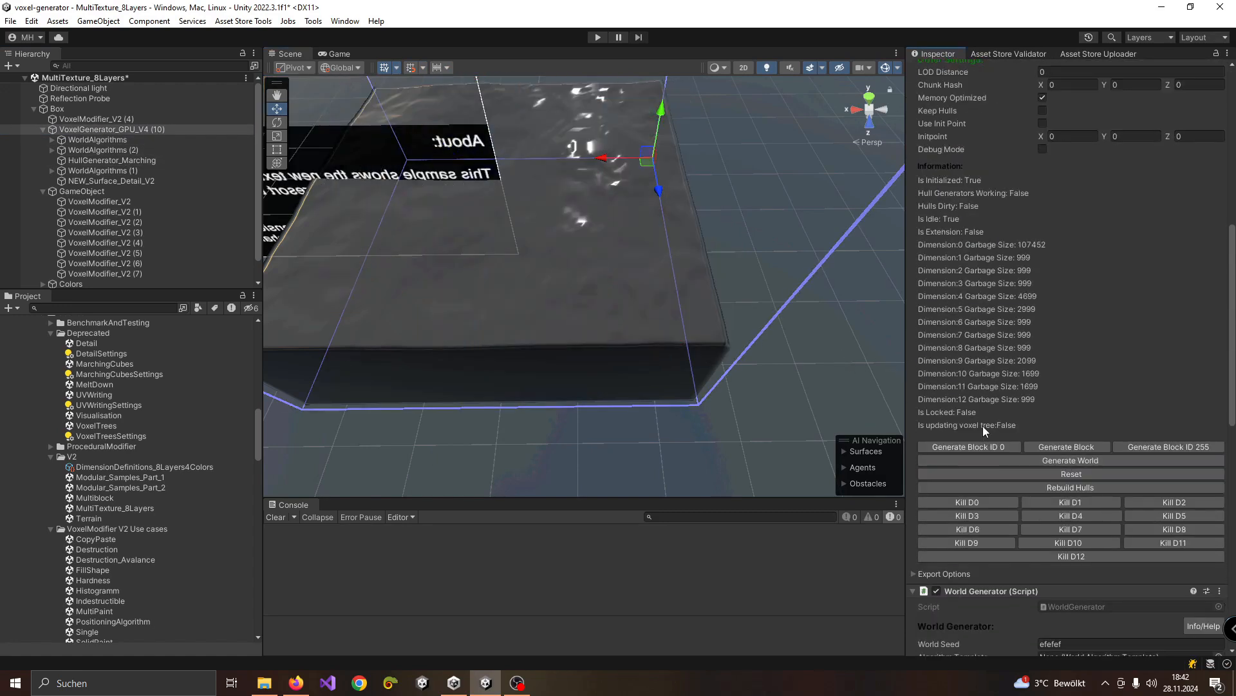
- Assign DimensionDefinitions_8Layers4Colors as the Dimension Definitions of WorldAlgorithms (2)
left_click(69, 149)
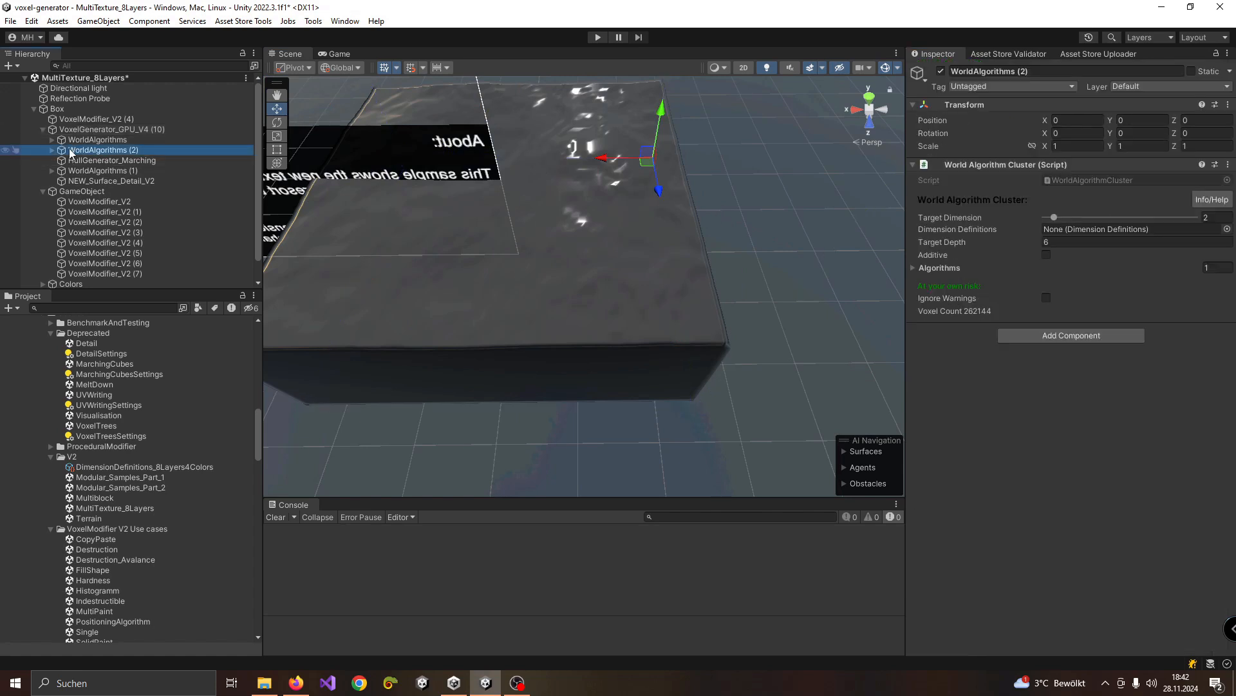
left_click(1226, 229)
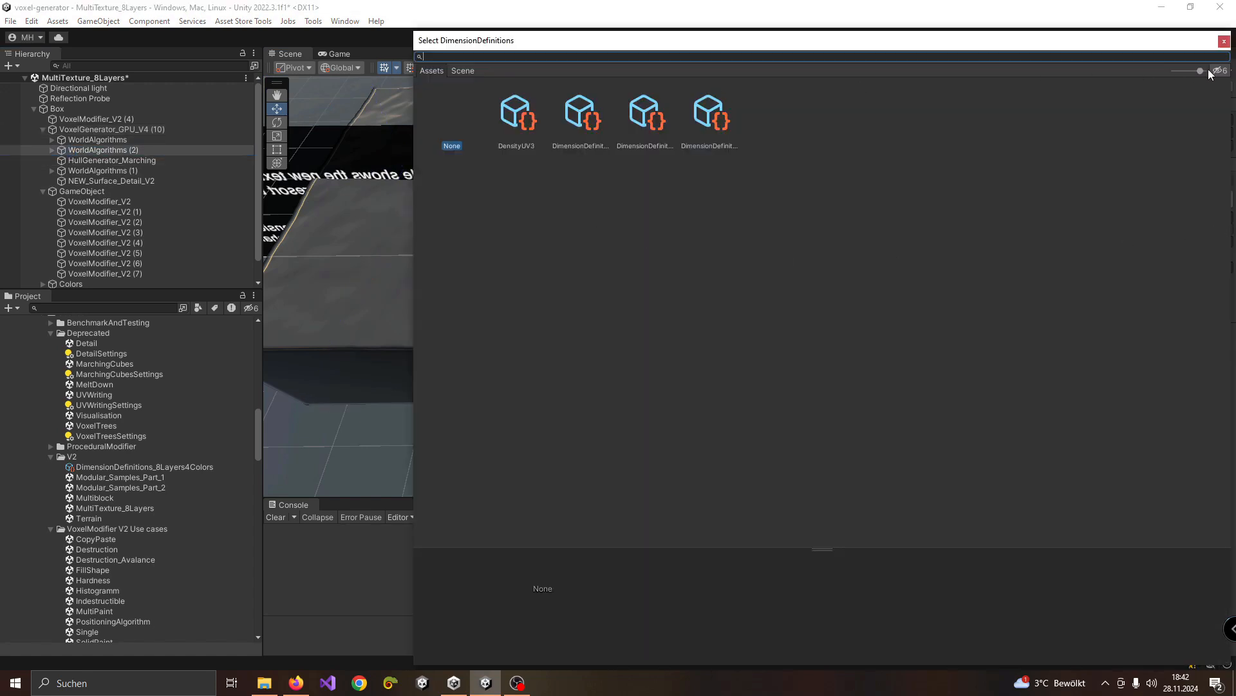
left_click_drag(1202, 71, 973, 53)
double_click(532, 124)
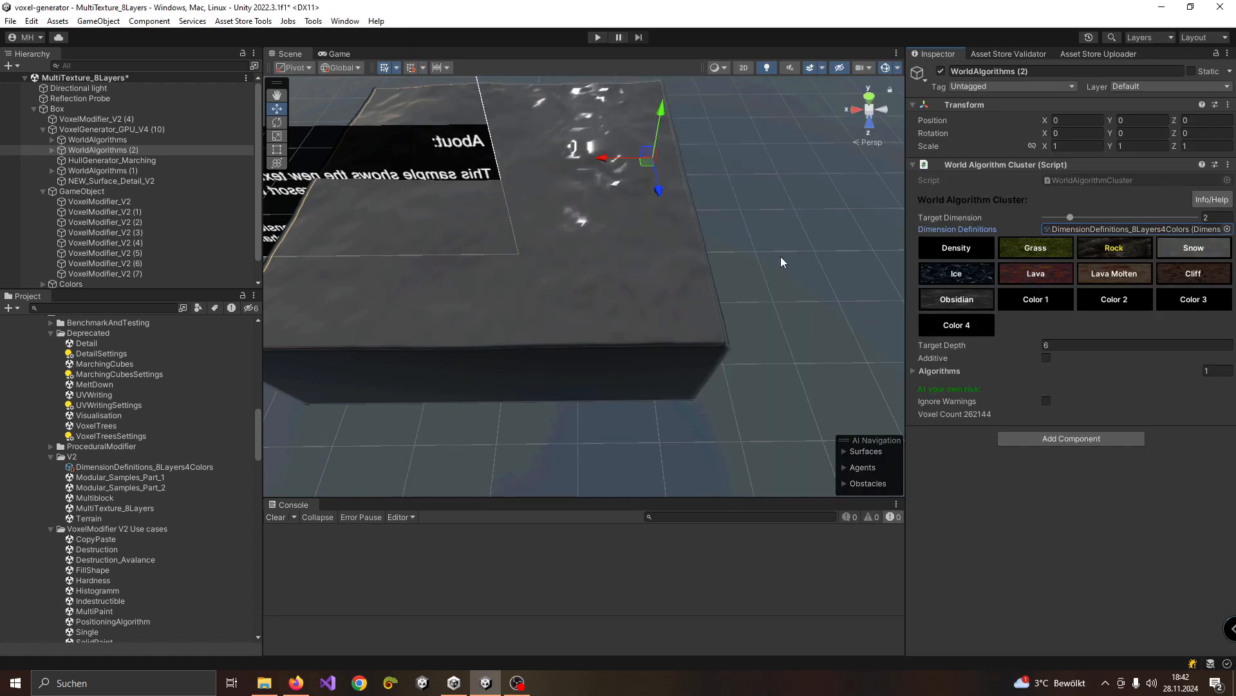
- Enable the WorldAlgorithm_Mountains_Heat gradient algorithm inside WorldAlgorithms (2) by clearing its Disabled option
scroll(755, 233, "up", 3)
left_click_drag(755, 238, 595, 205, "alt")
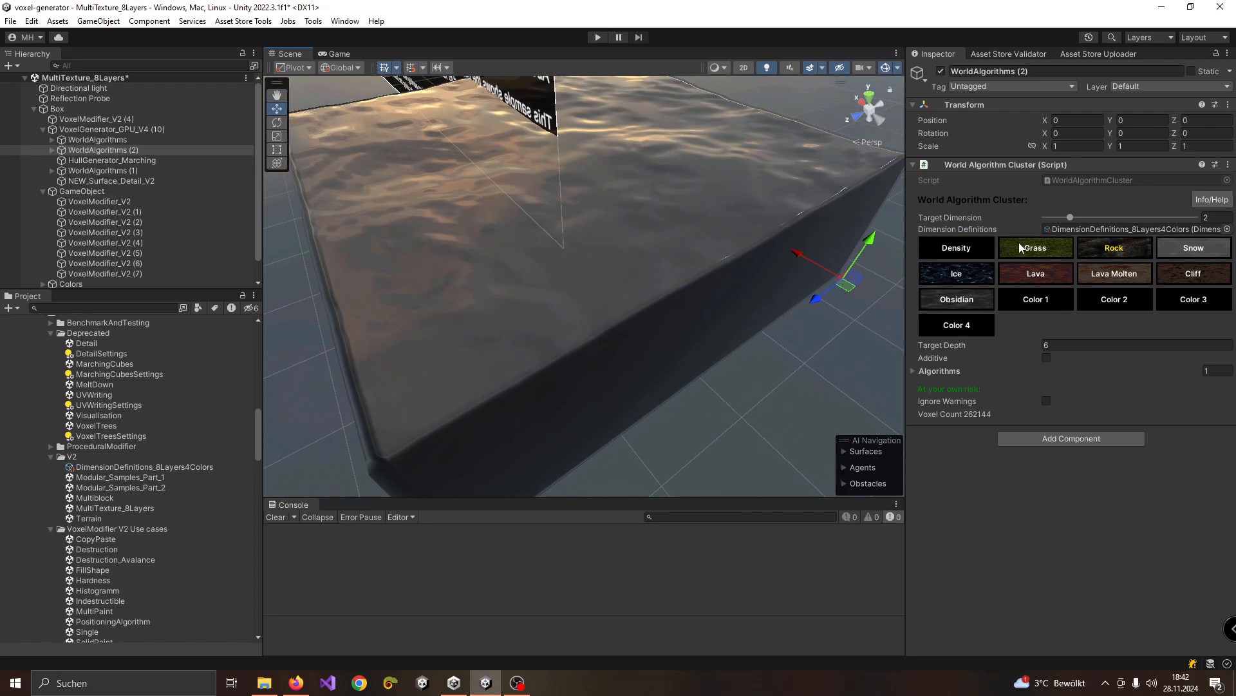
left_click(51, 149)
left_click(104, 160)
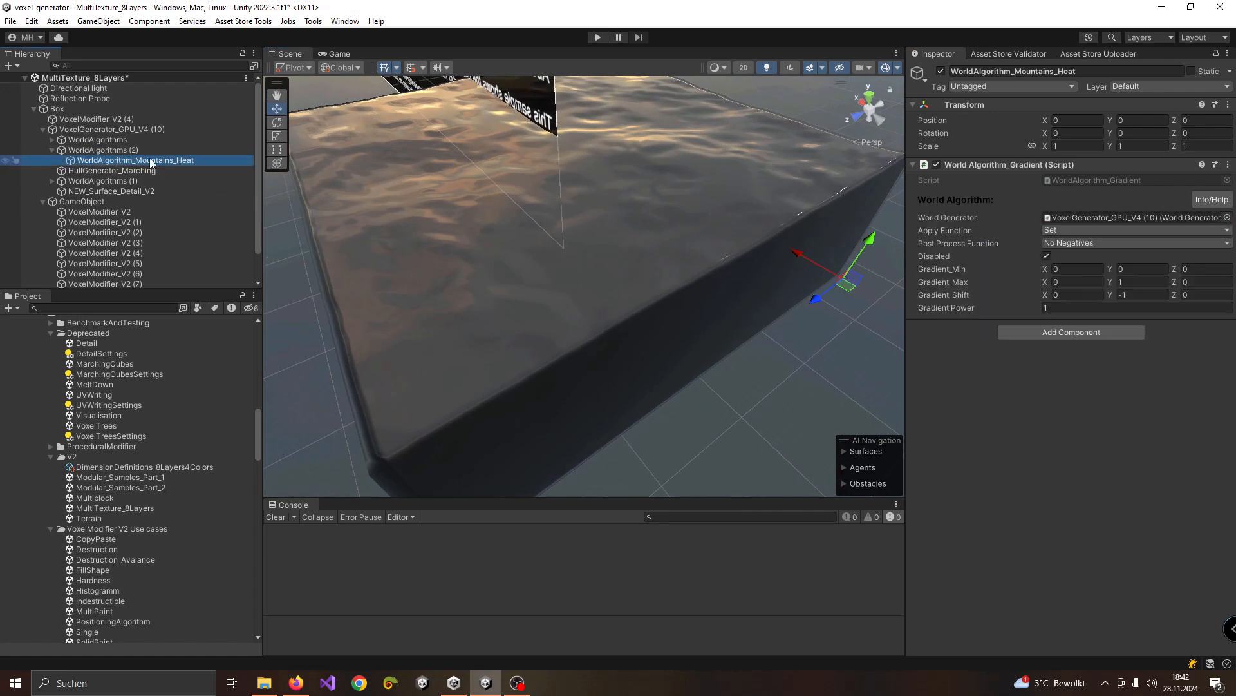
left_click(1047, 257)
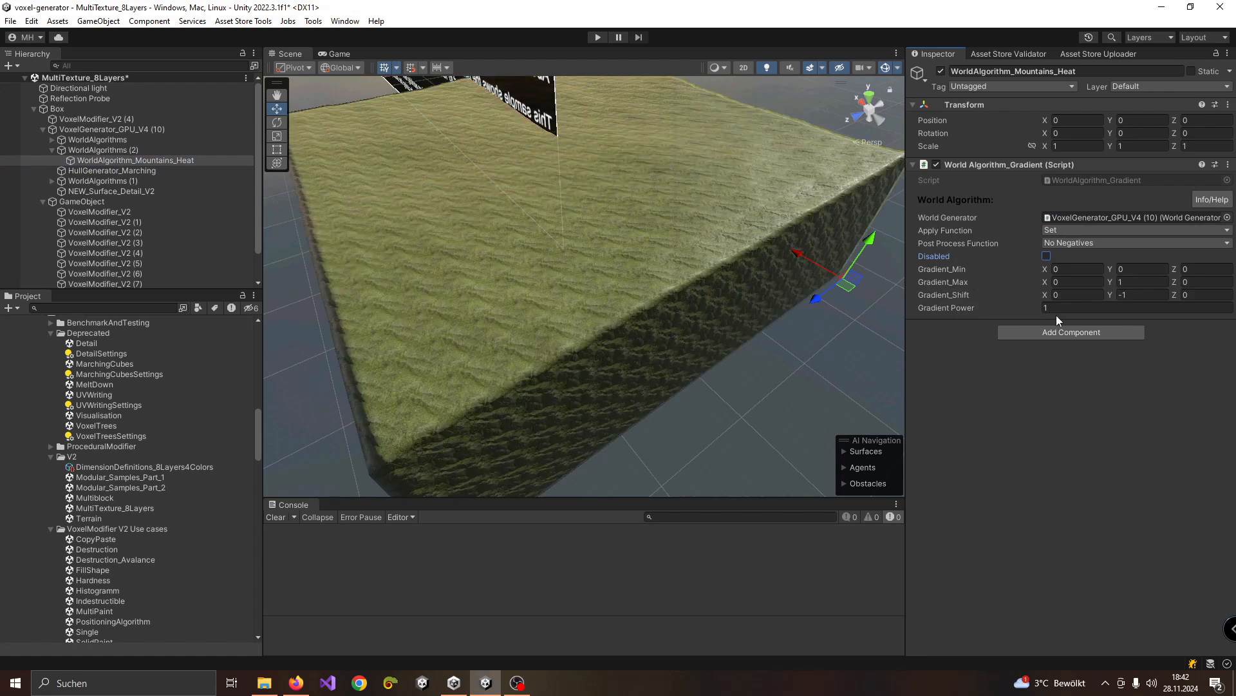
- Switch the target dimension of WorldAlgorithms (2) to Lava, Ice, Grass and Snow in turn
left_click(98, 149)
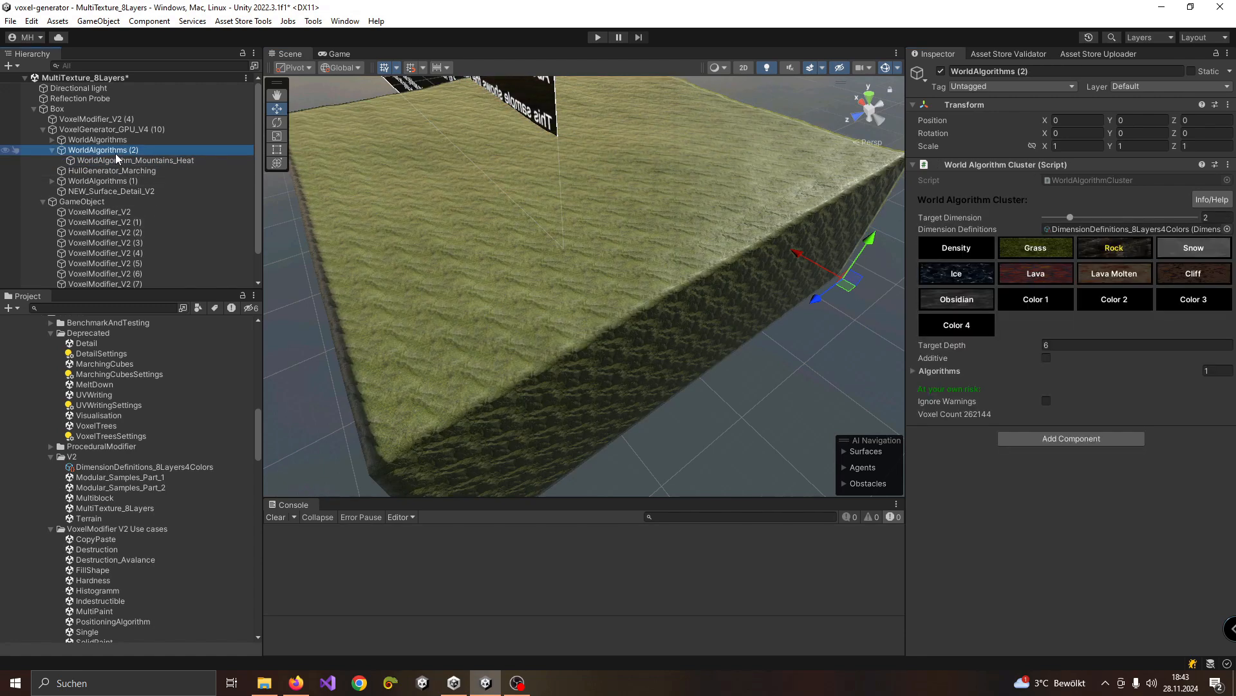
left_click(1030, 275)
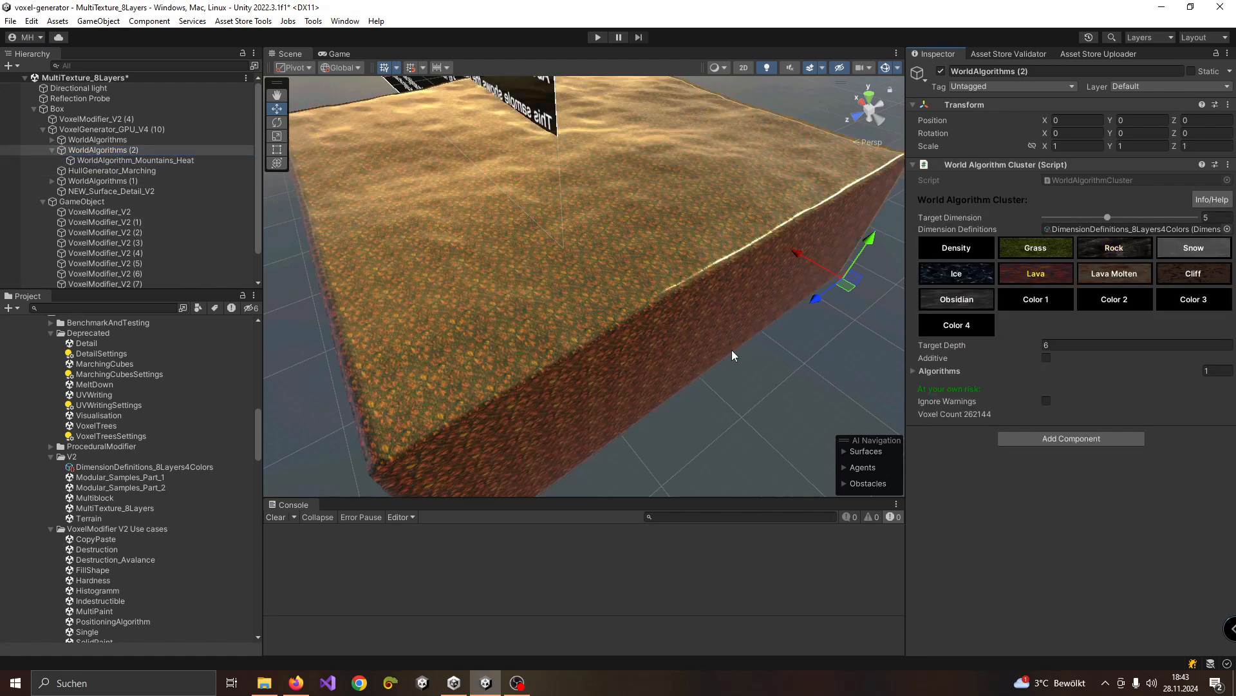
left_click(956, 274)
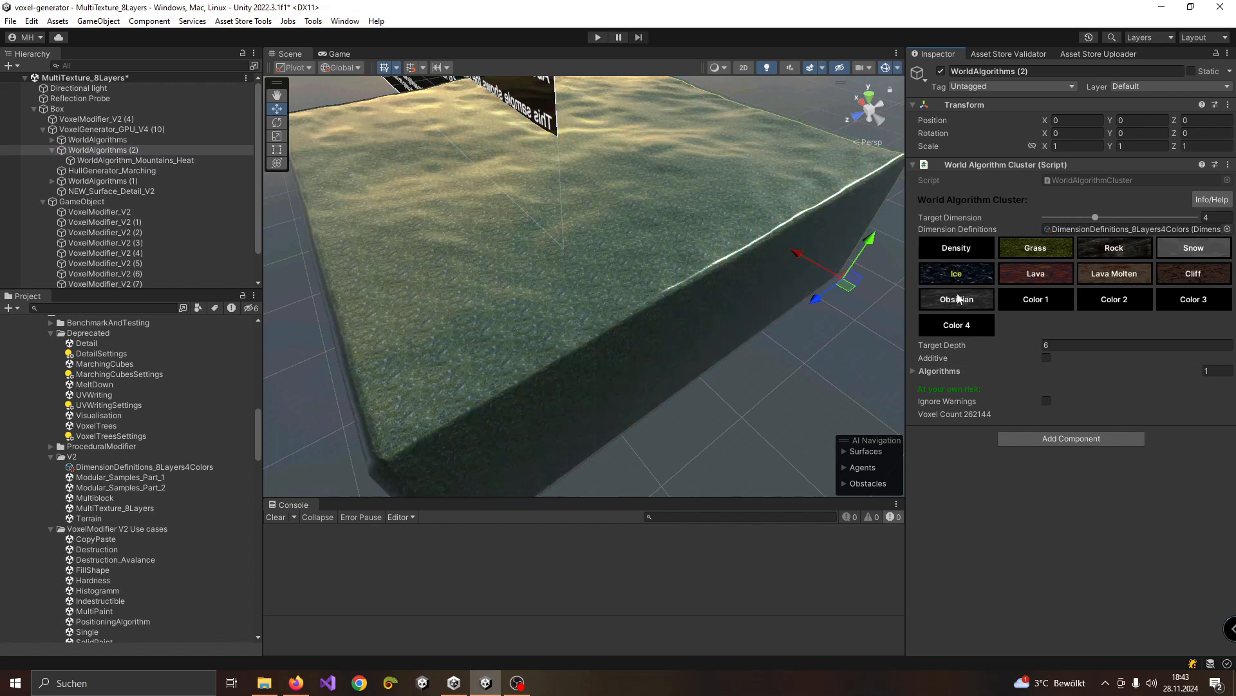
left_click(1038, 249)
left_click(1181, 256)
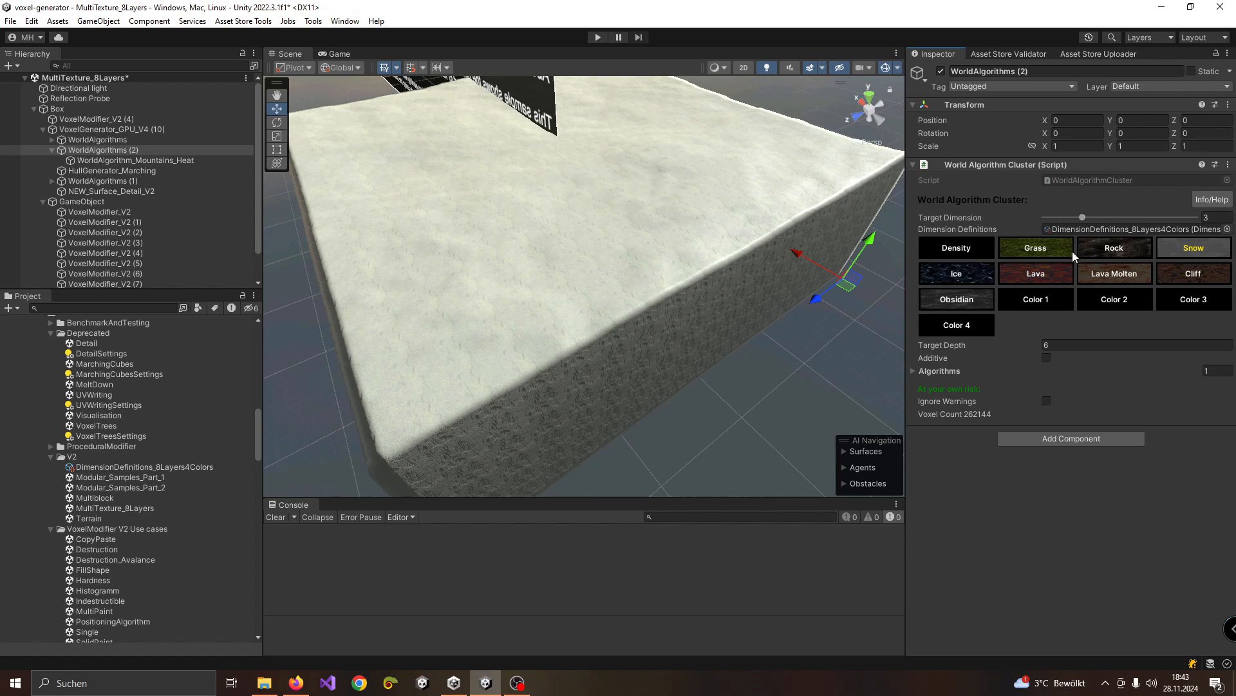
- Try Color 1, Color 2, Color 3 and Color 4 as the target dimension of WorldAlgorithms (2), finishing with Grass
left_click(1037, 307)
left_click(1115, 304)
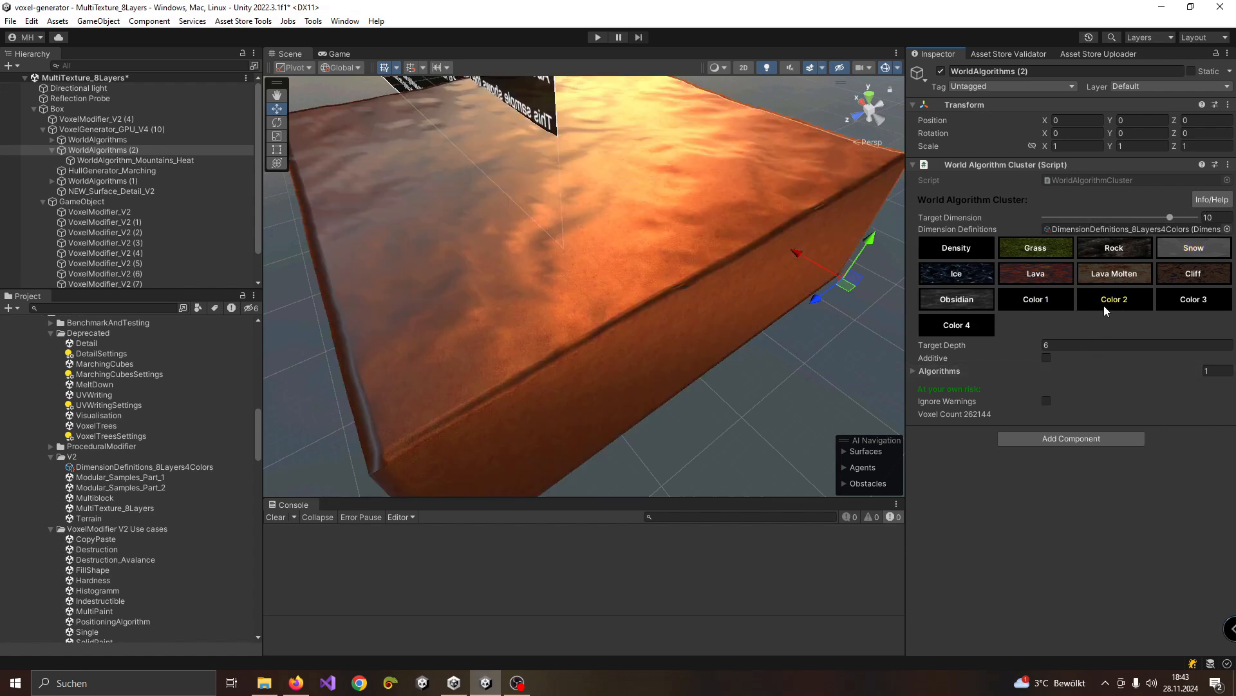
left_click(1184, 306)
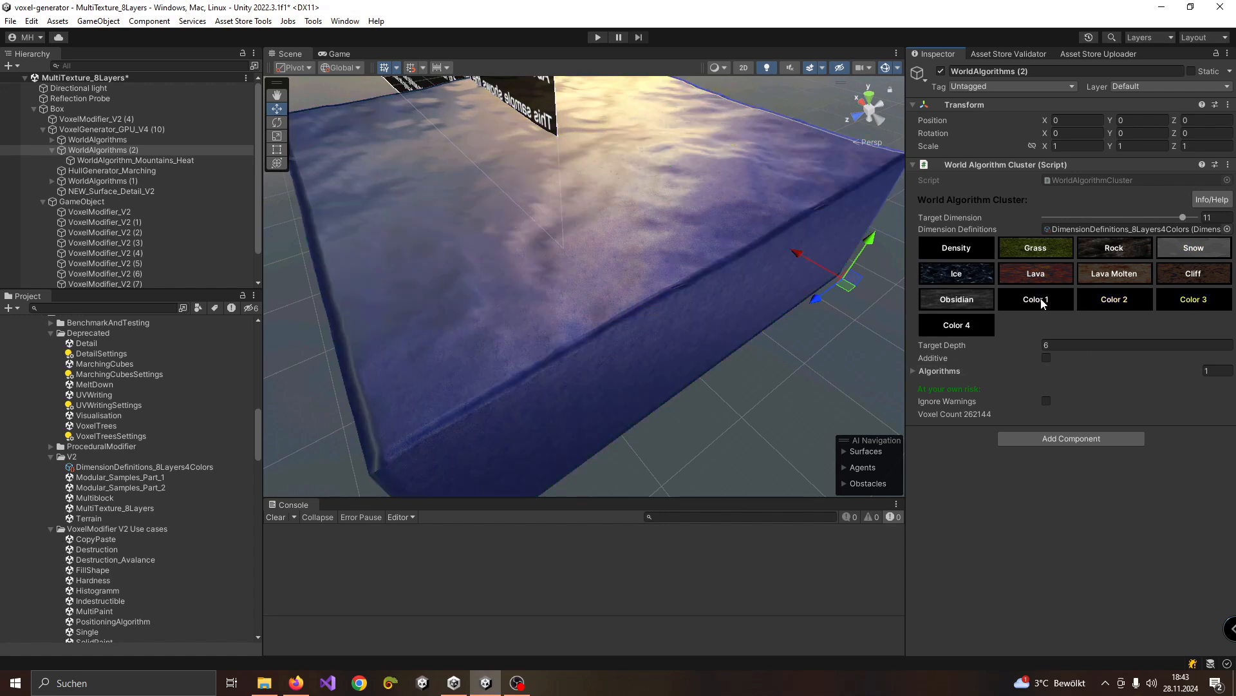
left_click(968, 332)
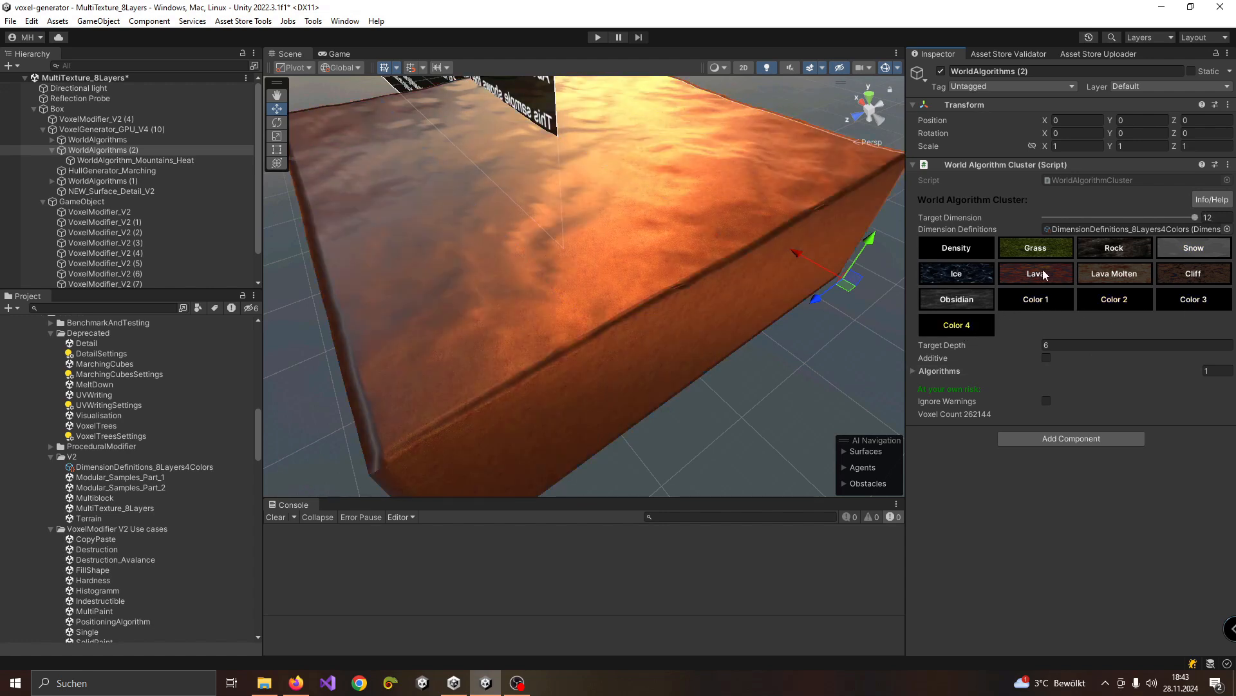
left_click_drag(810, 284, 557, 304, "alt")
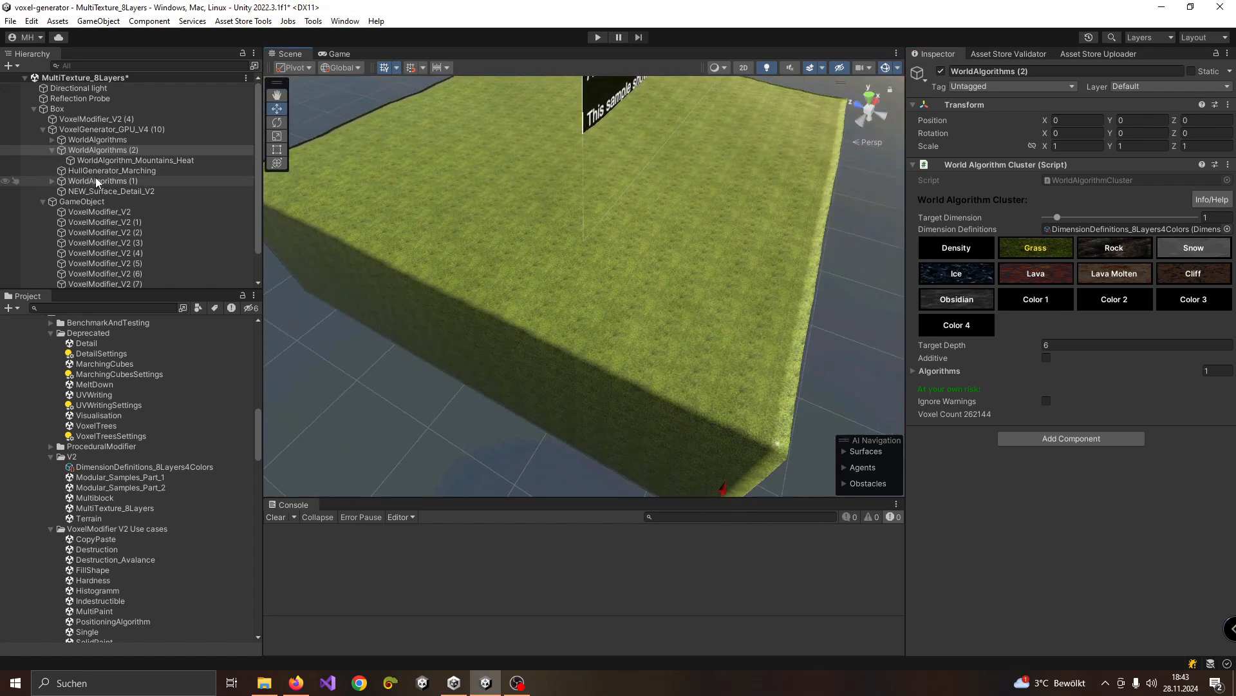